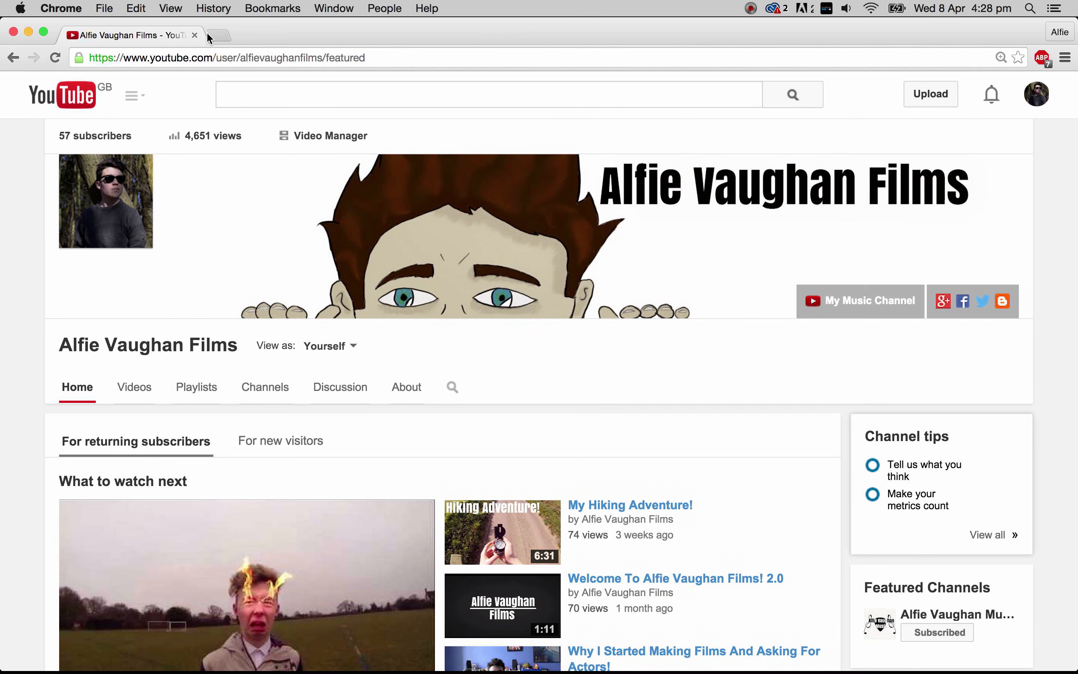
- Watch the opening of the BMX Jumps and Tricks! video from the channel's uploads in theatre view, pause it and close the page
scroll(234, 307, down, 15)
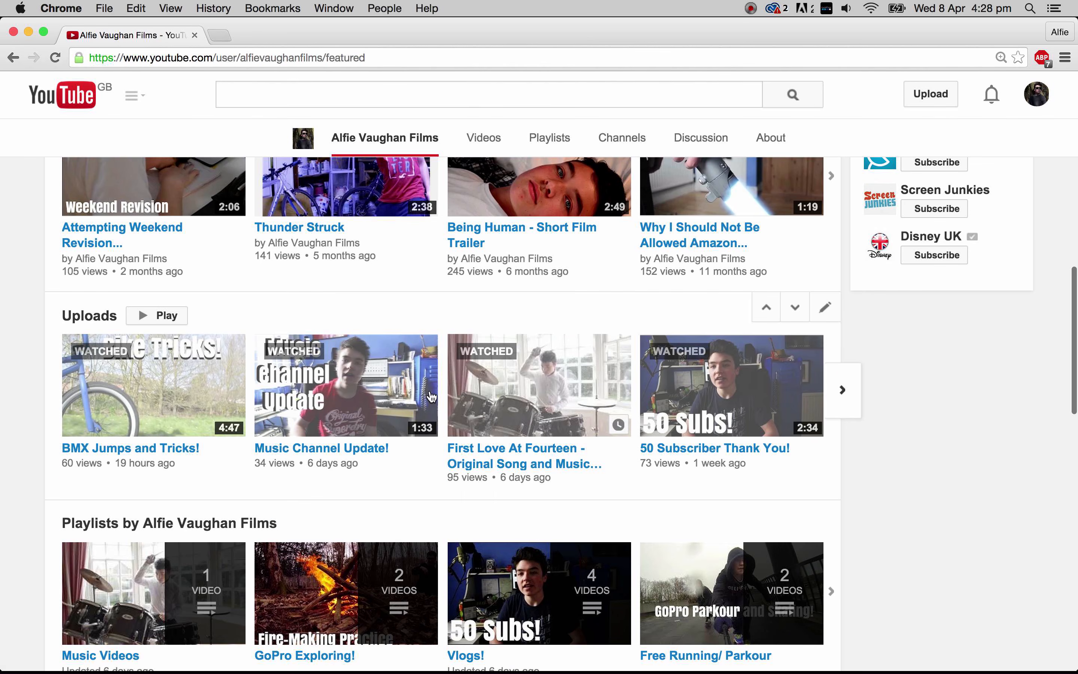
click(117, 414)
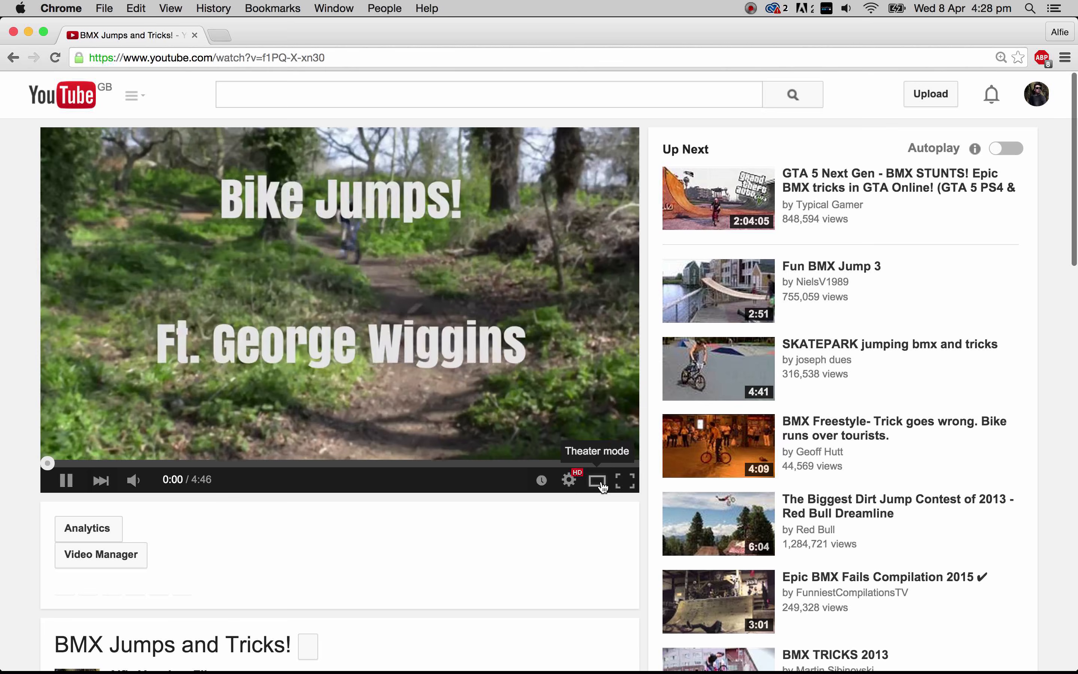
click(597, 480)
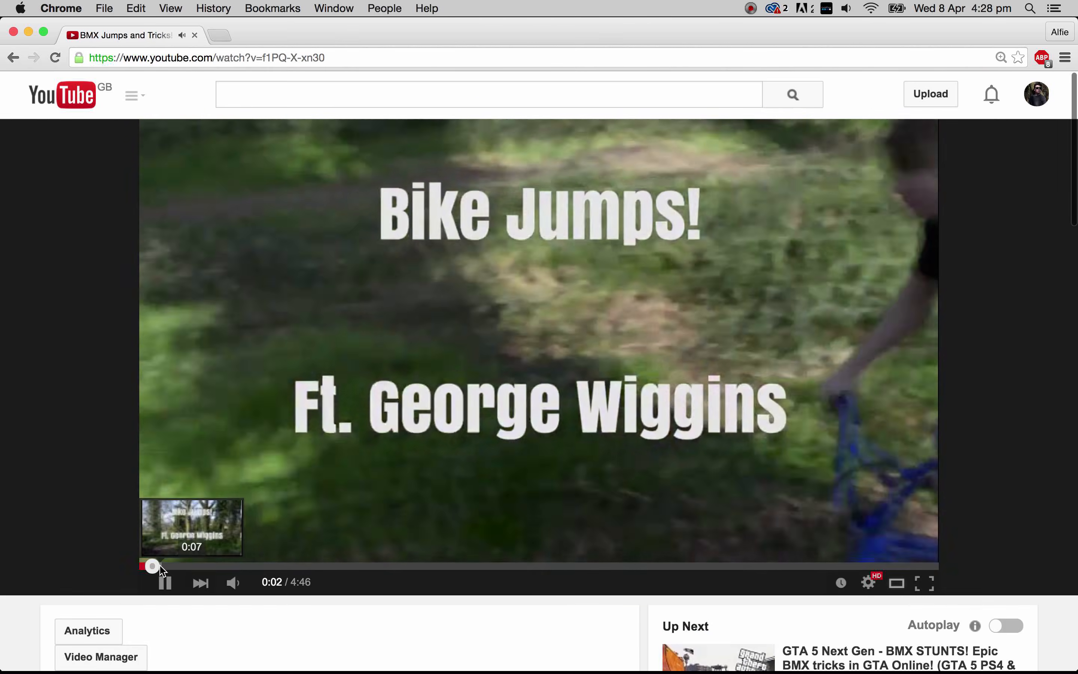
click(166, 566)
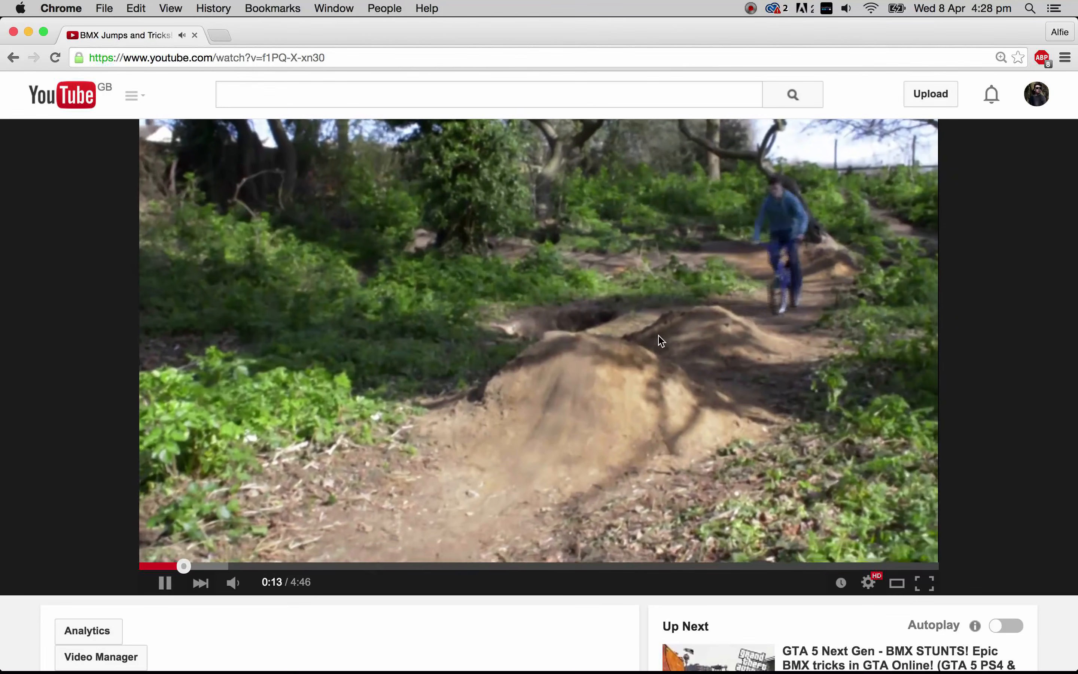
click(548, 343)
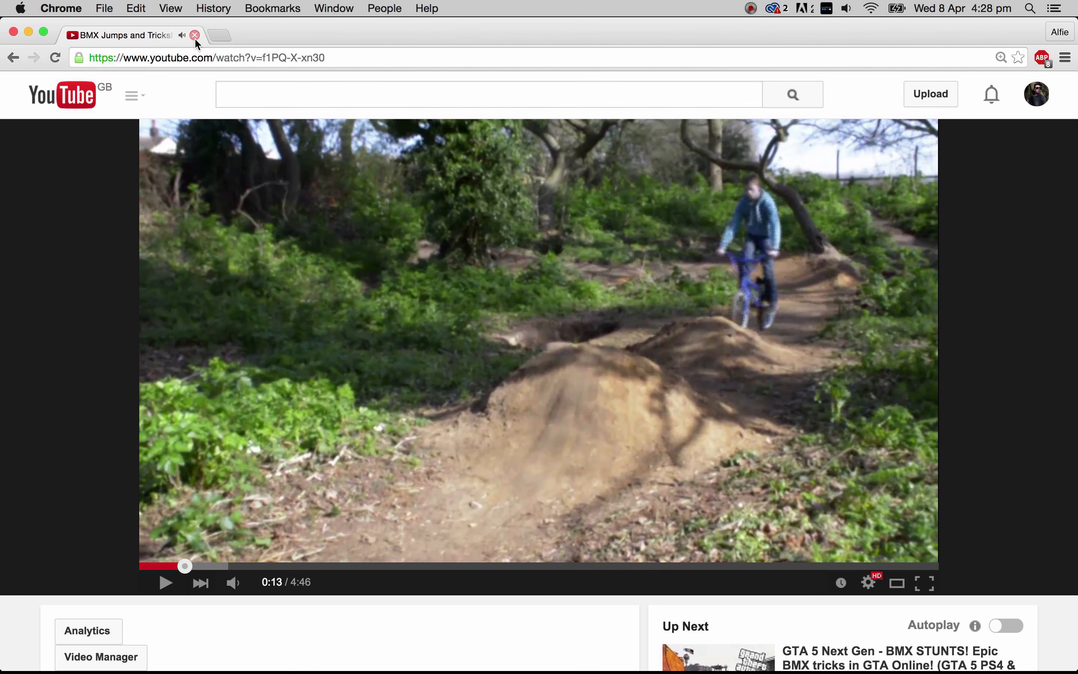
scroll(819, 397, down, 2)
scroll(819, 396, up, 2)
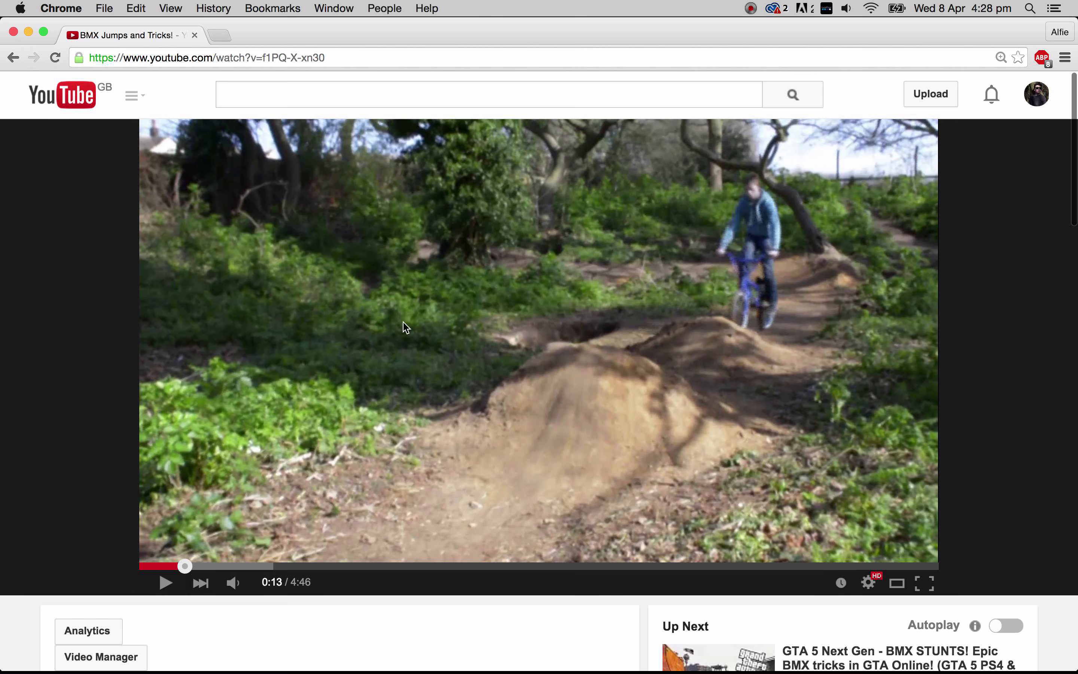
click(195, 34)
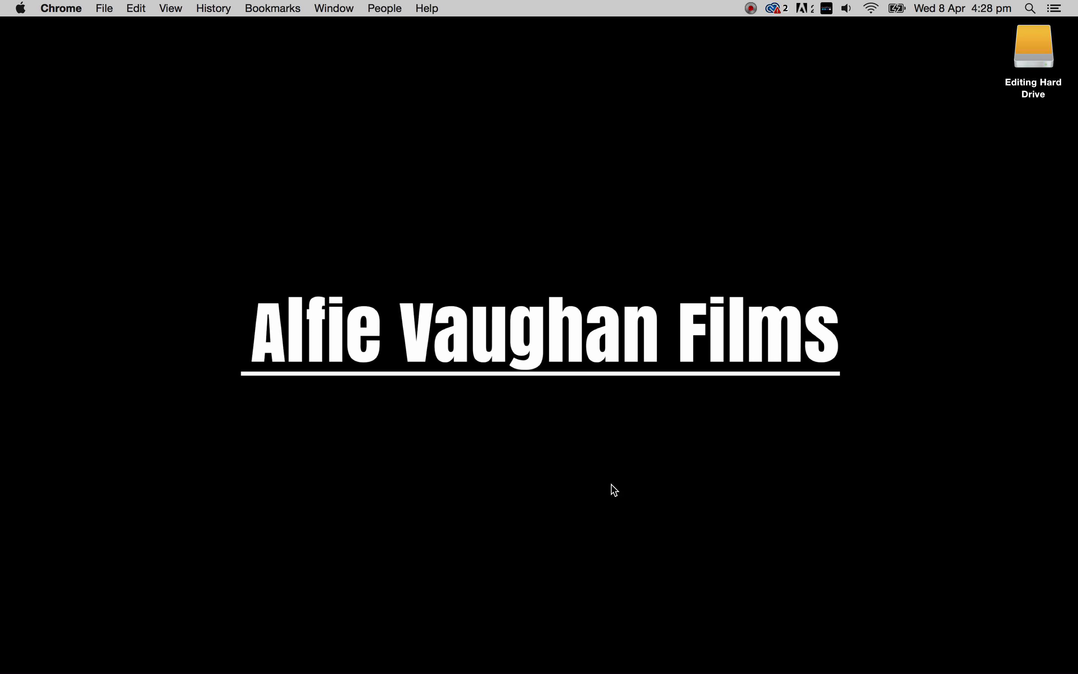
- Switch to Premiere Pro and start a new project
mouse_move(831, 662)
click(757, 653)
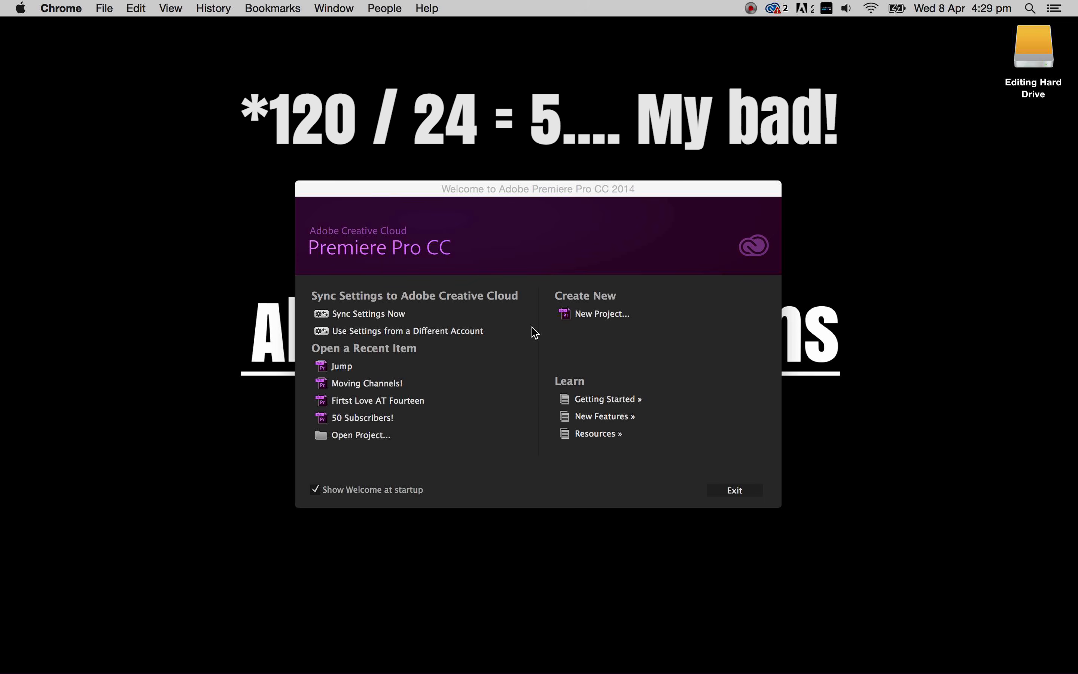
drag(633, 194, 621, 187)
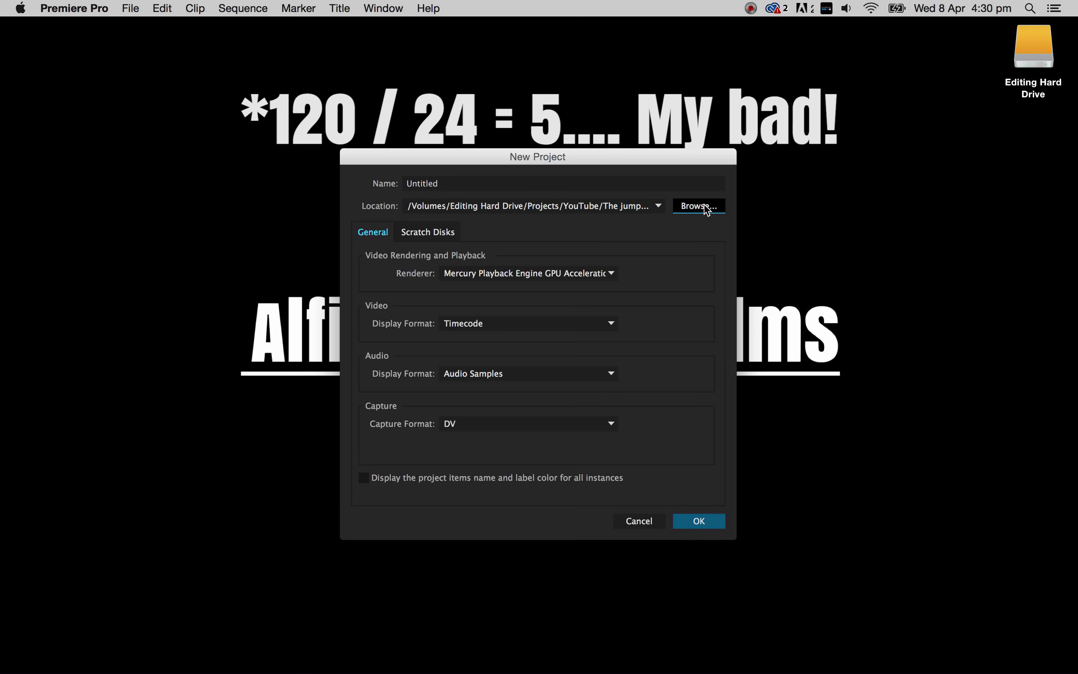
- Set the new project's location to the folder Projects/YouTube/Tutorials!/Tutorial 1 - Slow Motion! on the Editing Hard Drive
click(707, 207)
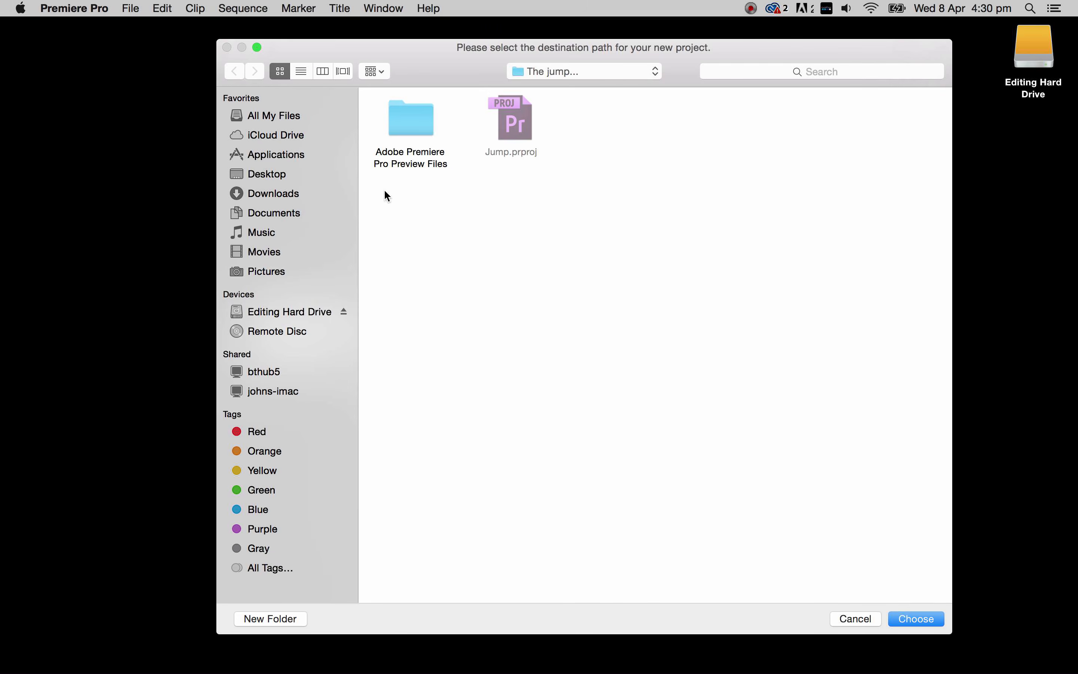
click(283, 312)
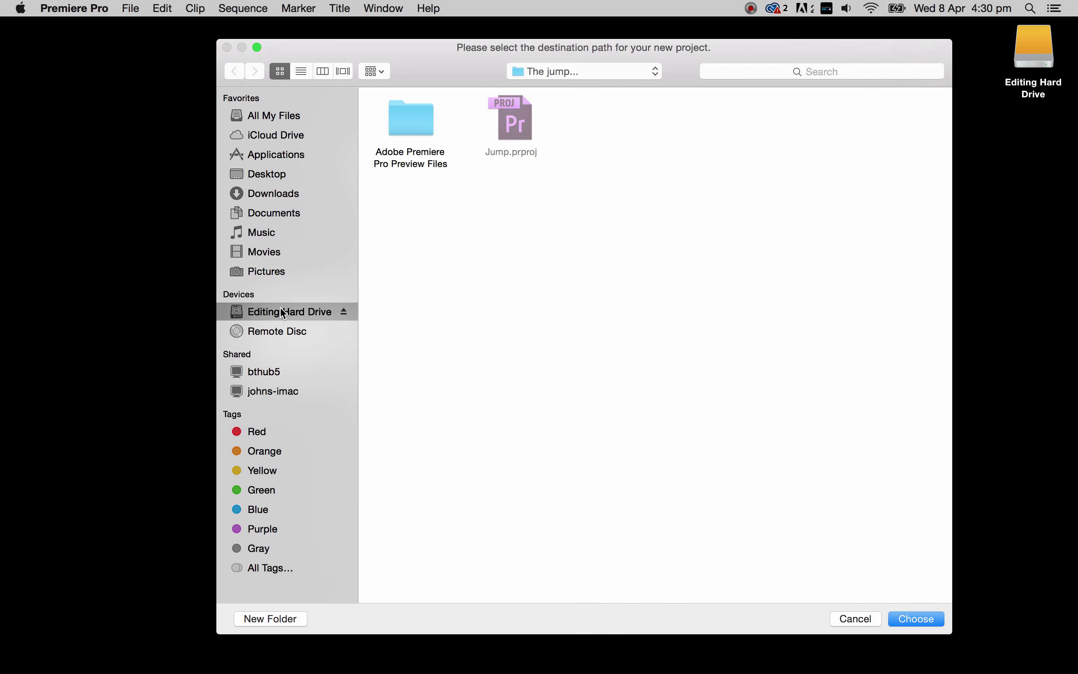
double_click(530, 205)
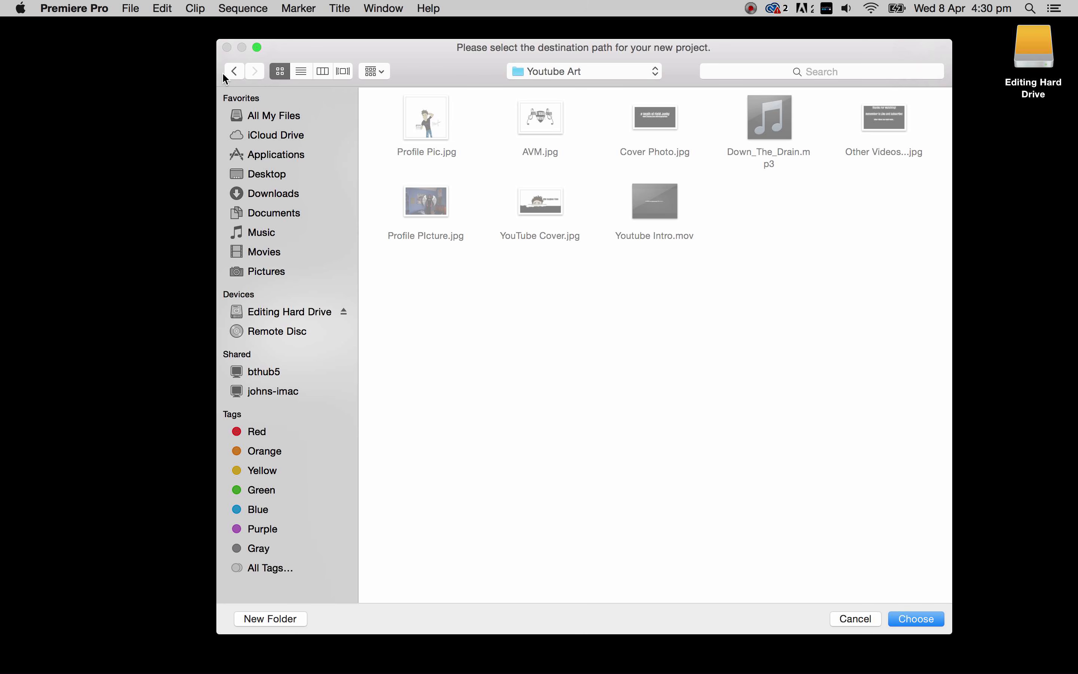
click(233, 71)
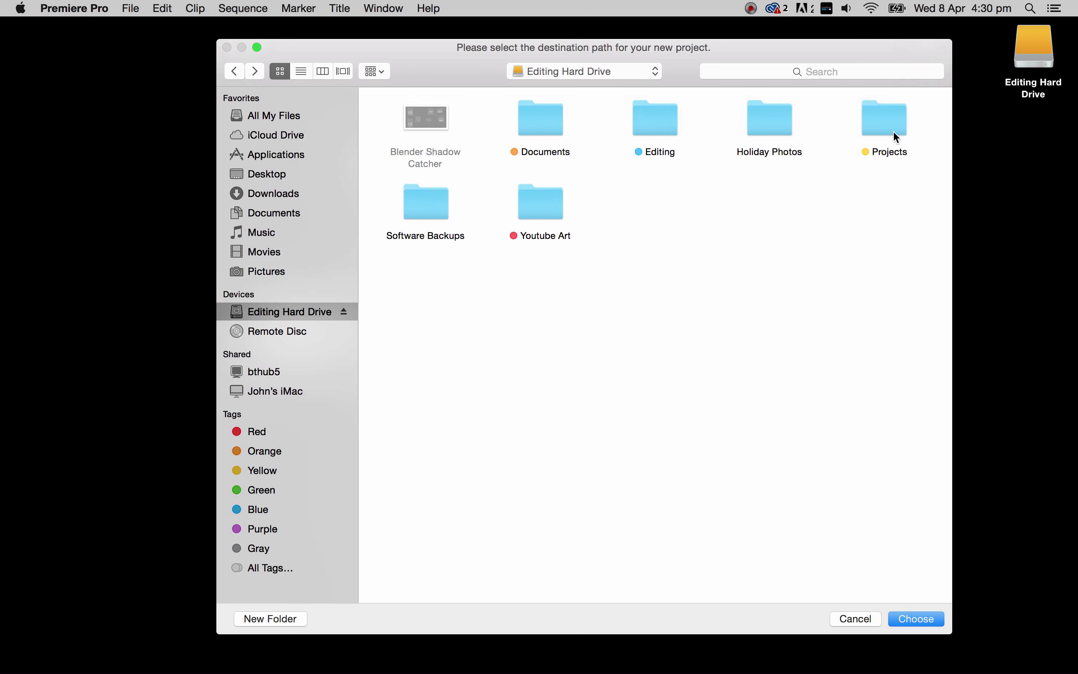
double_click(884, 133)
double_click(711, 129)
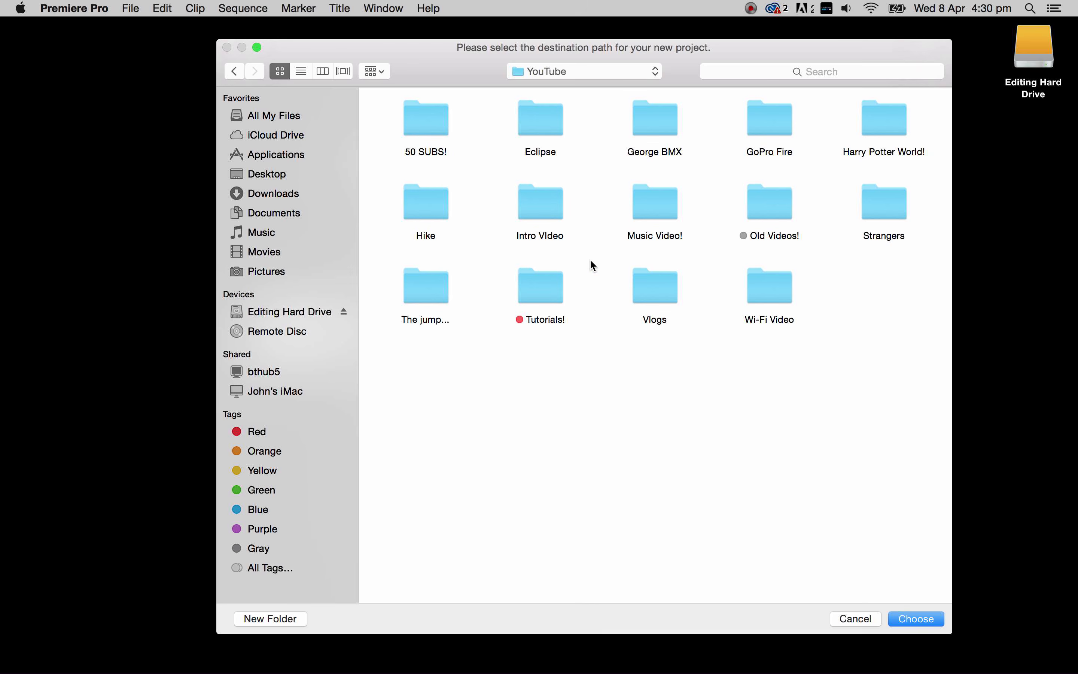
double_click(551, 294)
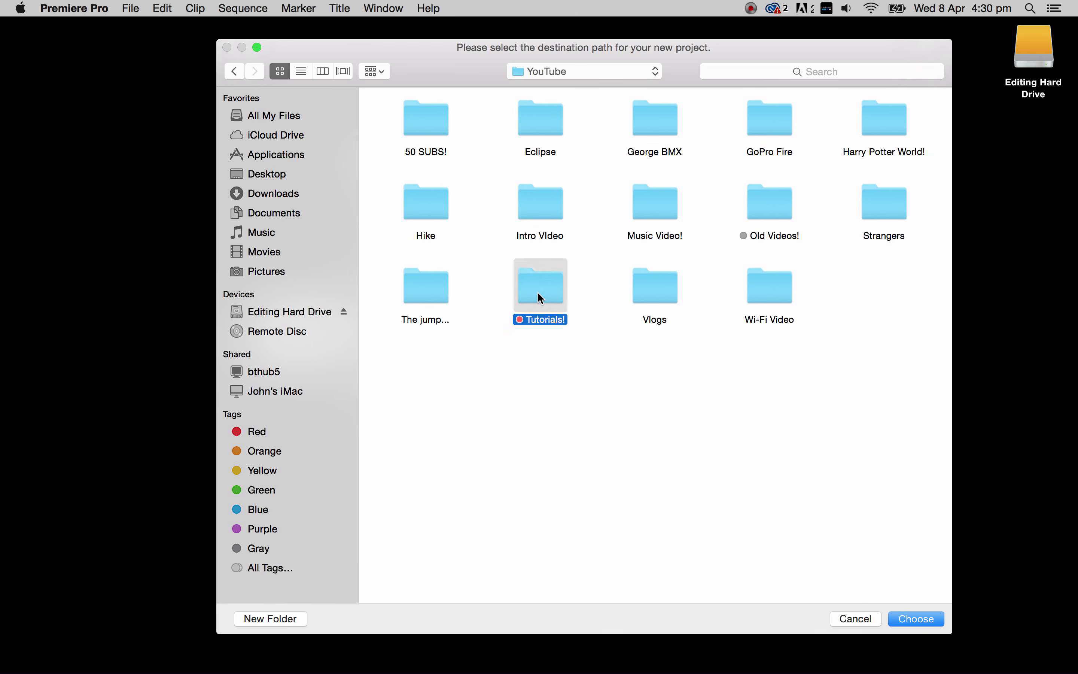
double_click(416, 133)
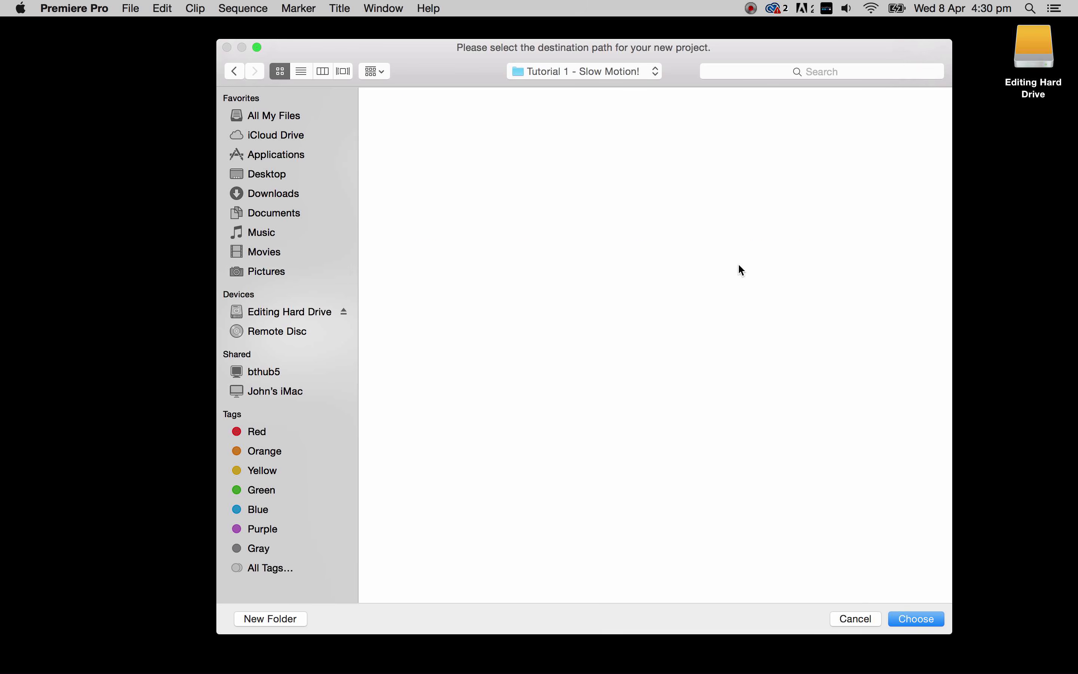
click(914, 619)
- Name the project "Slow motion jump" and create it
drag(478, 183, 349, 185)
text(Slow mot)
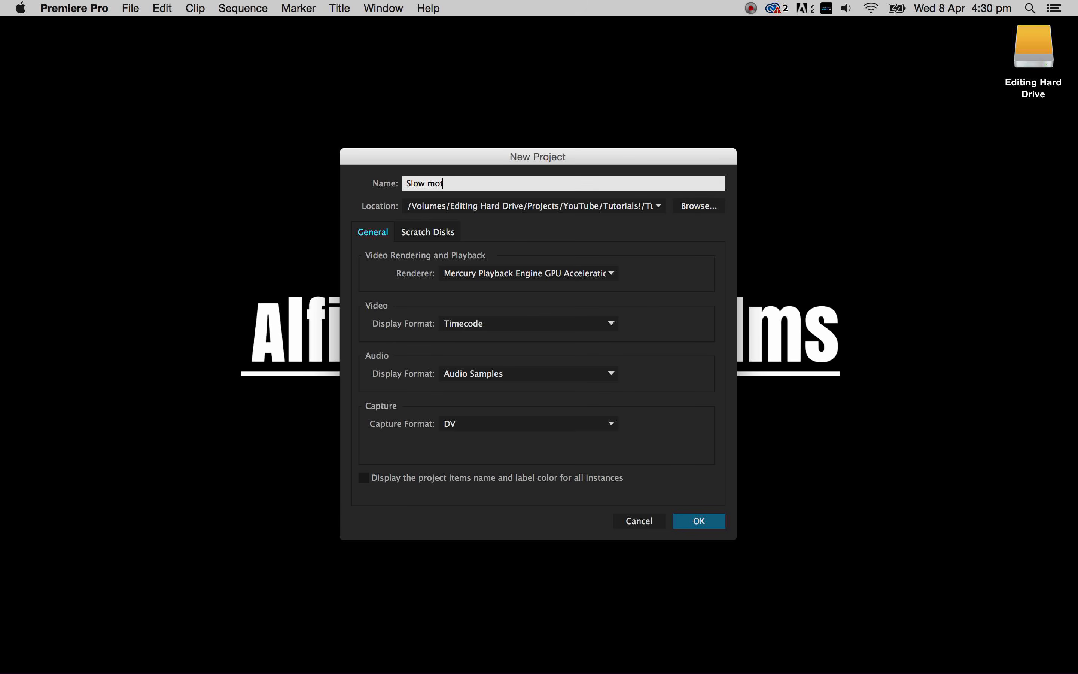
text(ion jump)
key(Return)
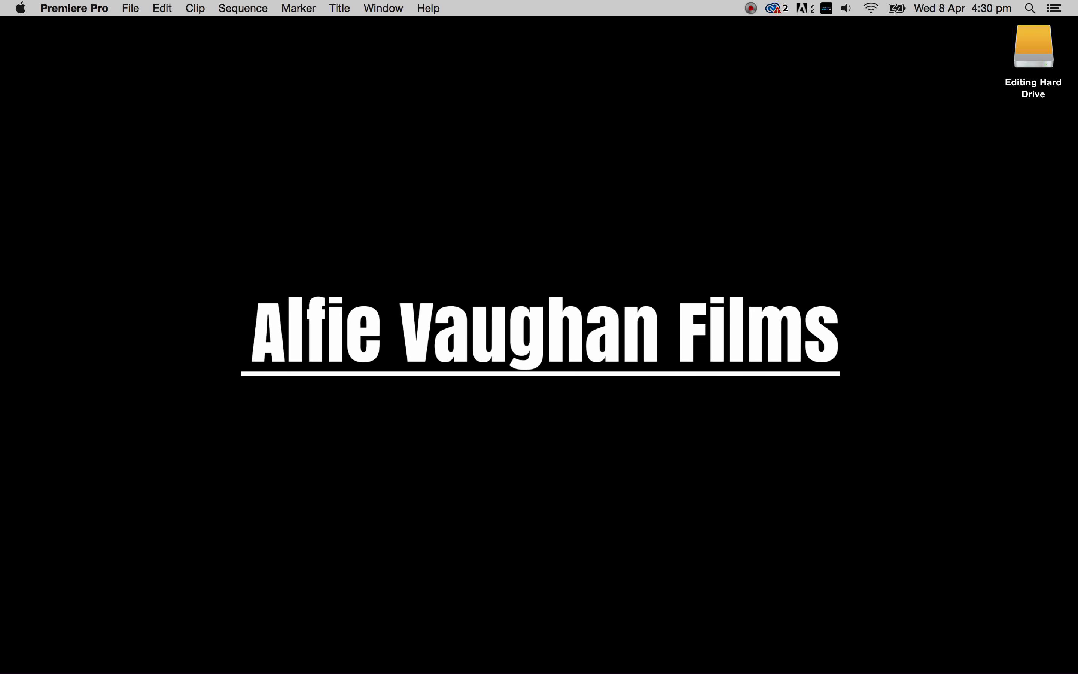
- Import Low Angle jump.mov from the GoPro Footage folder inside George BMX
mouse_move(718, 670)
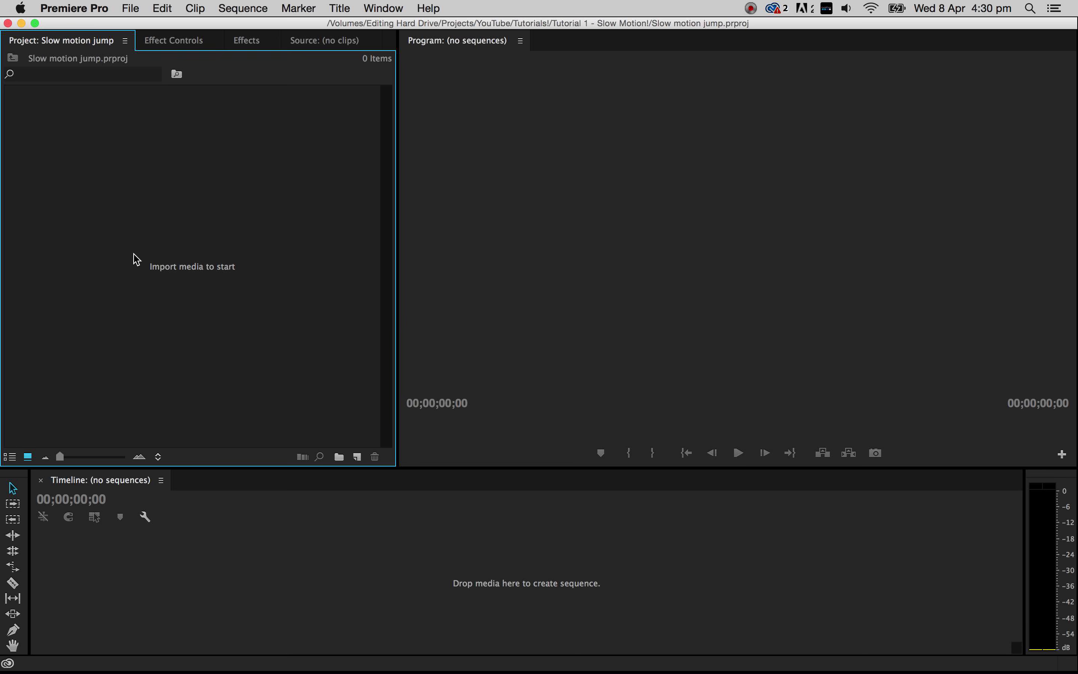
double_click(143, 252)
double_click(674, 127)
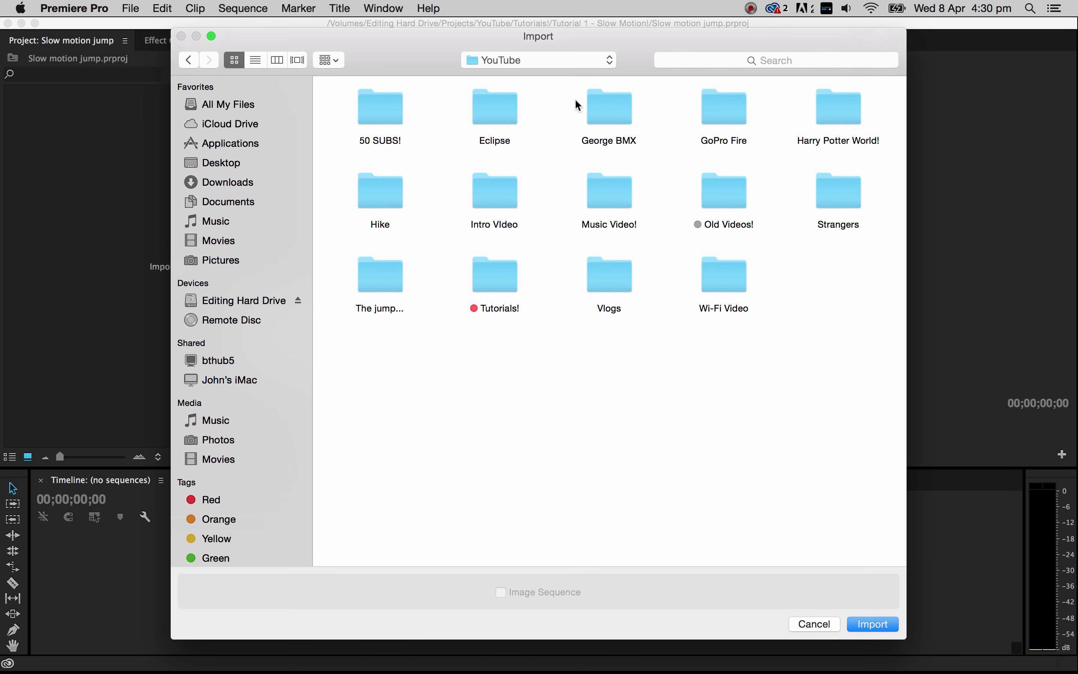
double_click(609, 129)
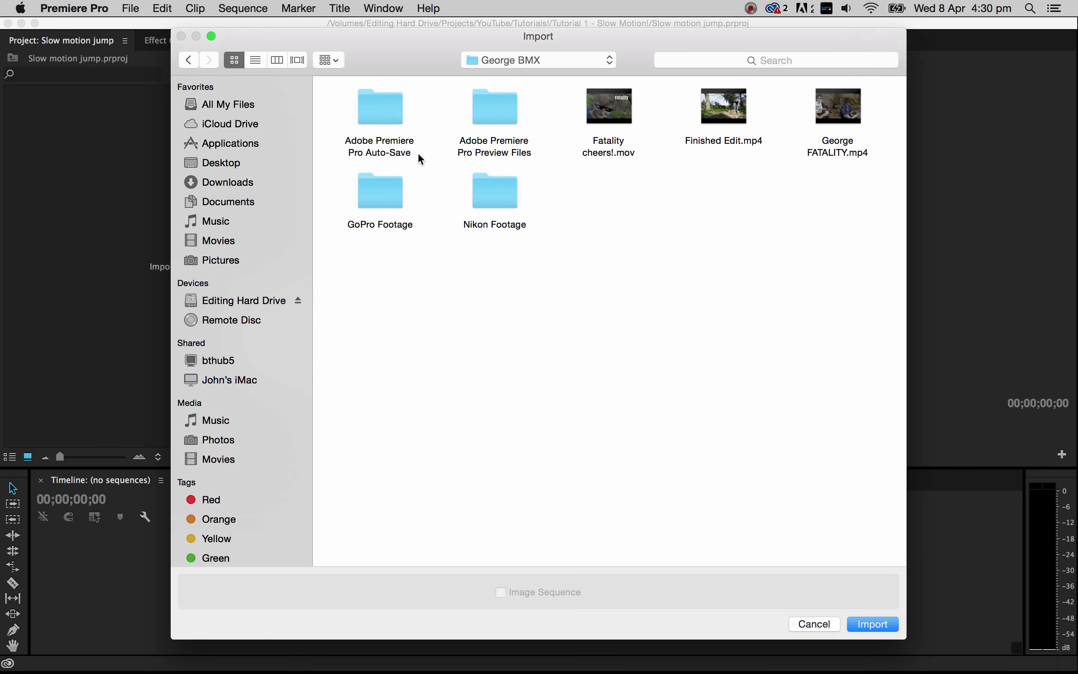
double_click(382, 180)
double_click(838, 231)
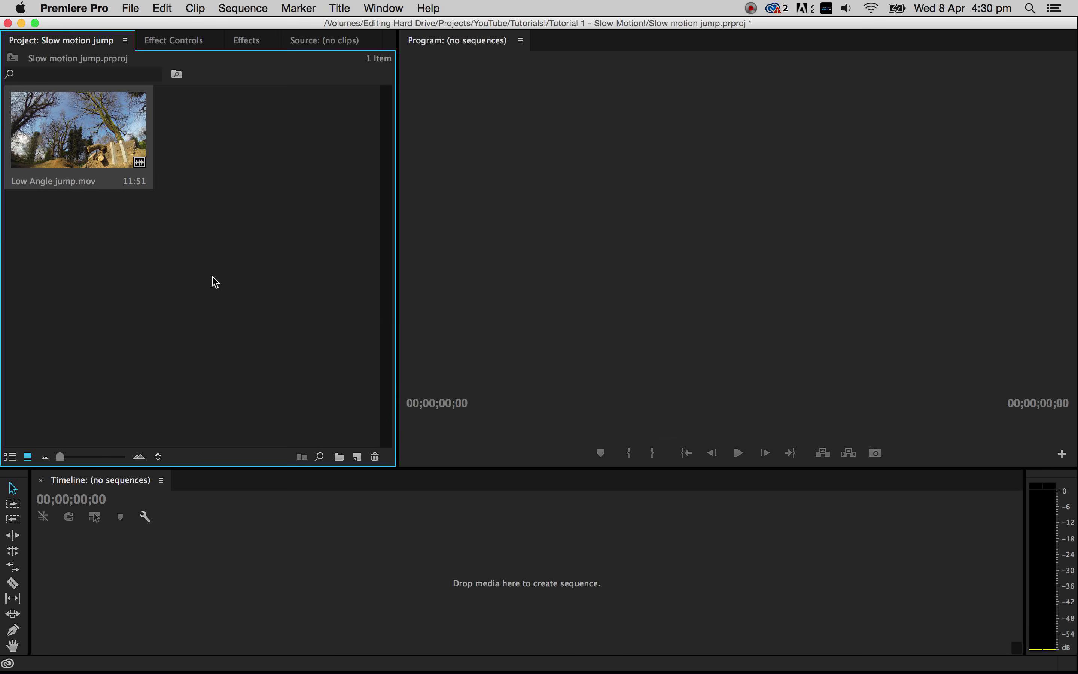
- Create a sequence from Low Angle jump.mov and make its V1 and A1 tracks taller in the timeline
drag(63, 459, 125, 457)
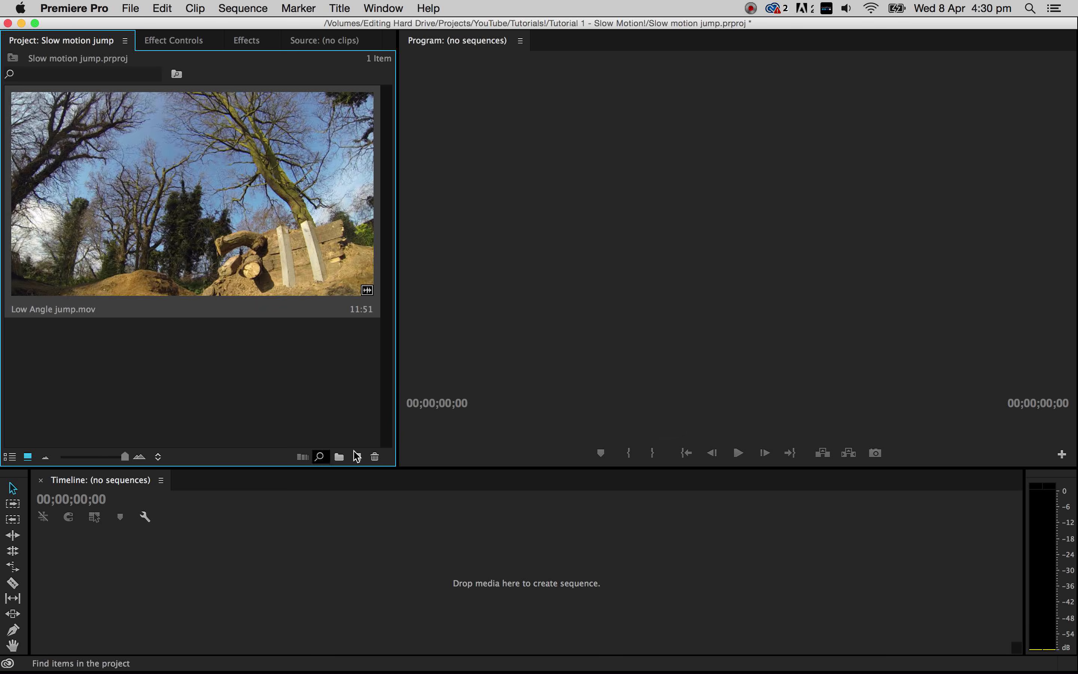
drag(120, 207, 525, 599)
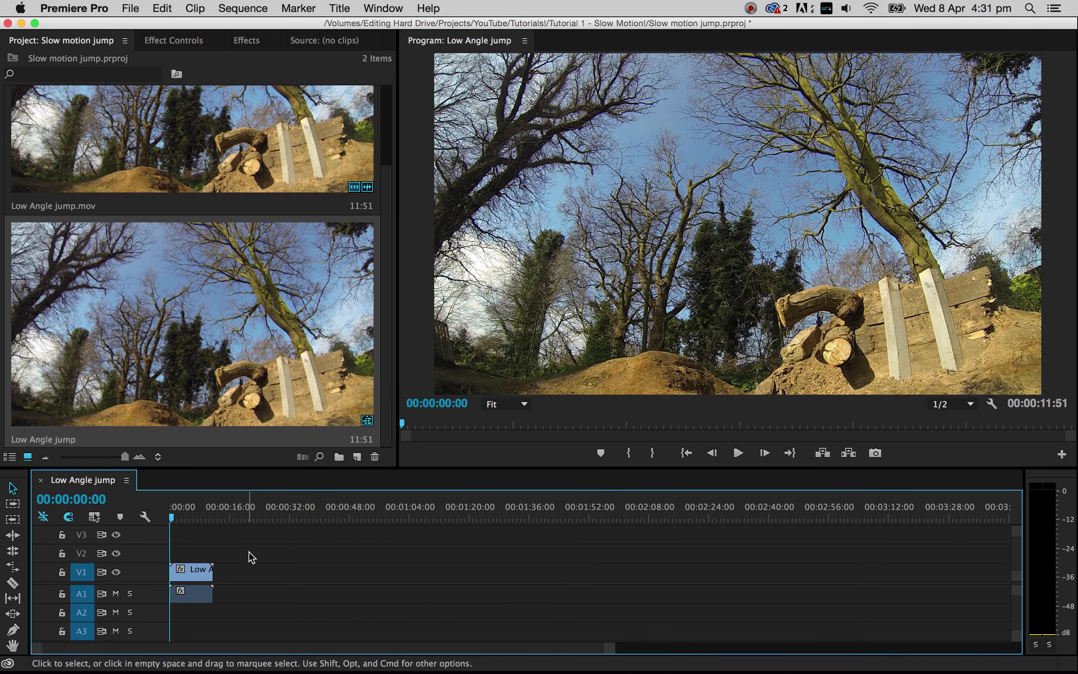
drag(610, 649, 392, 650)
drag(1014, 533, 1014, 536)
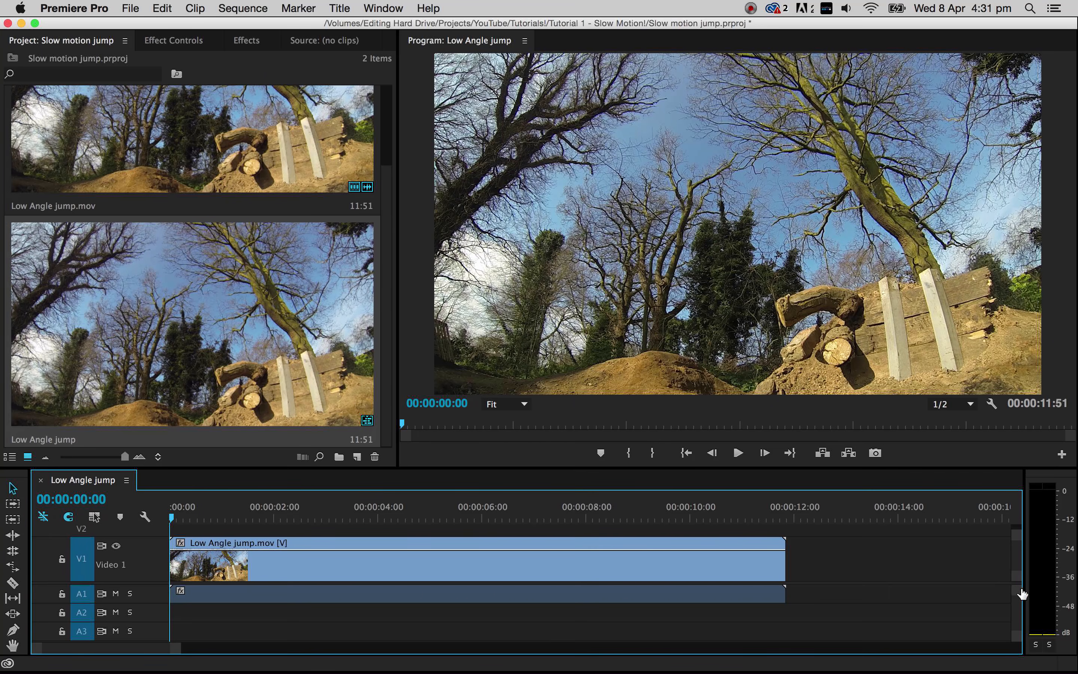
drag(1017, 596, 1016, 601)
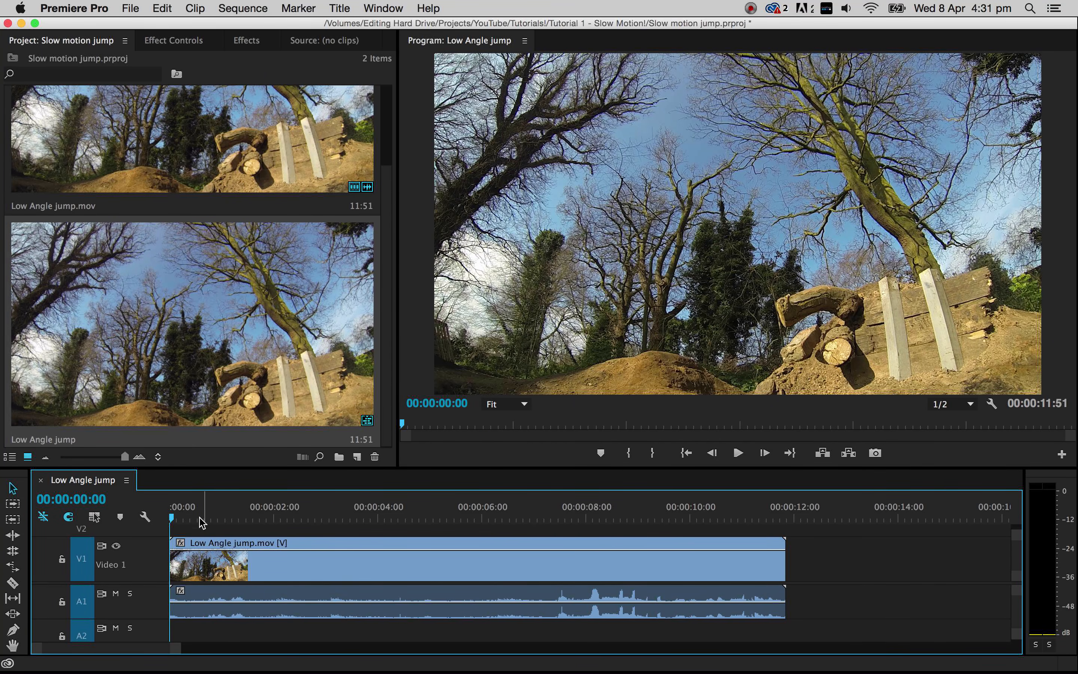
- Place the playhead at 00:00:02:03 and turn on linked selection so the clip's video and audio are selected together
drag(194, 523, 276, 541)
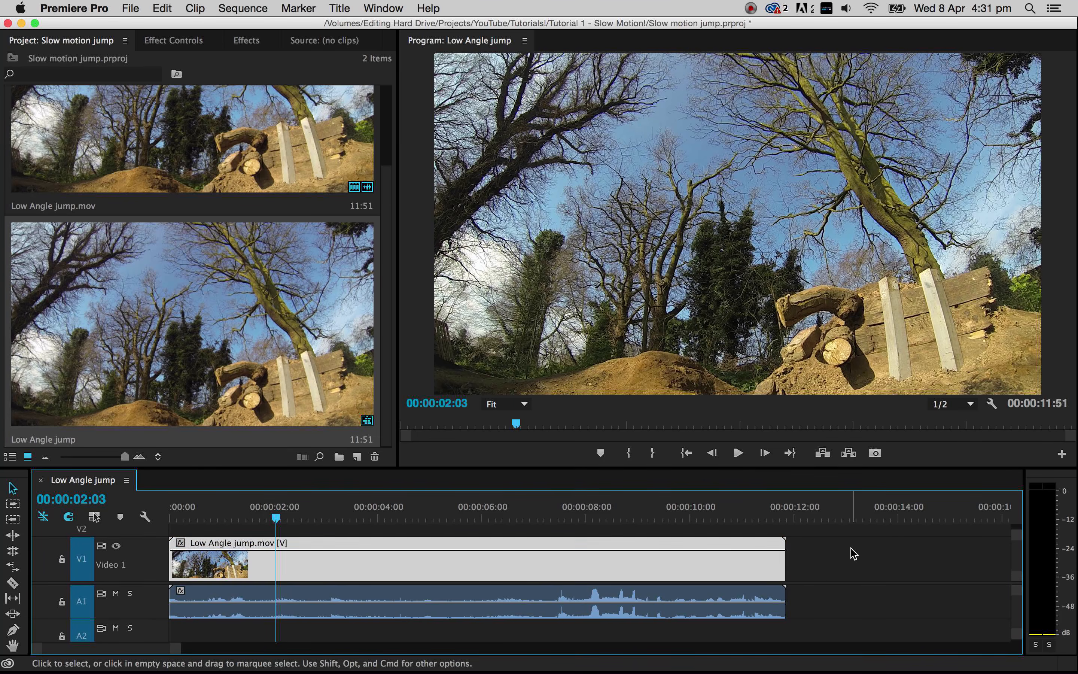
click(505, 616)
click(815, 546)
click(94, 516)
click(377, 569)
click(886, 553)
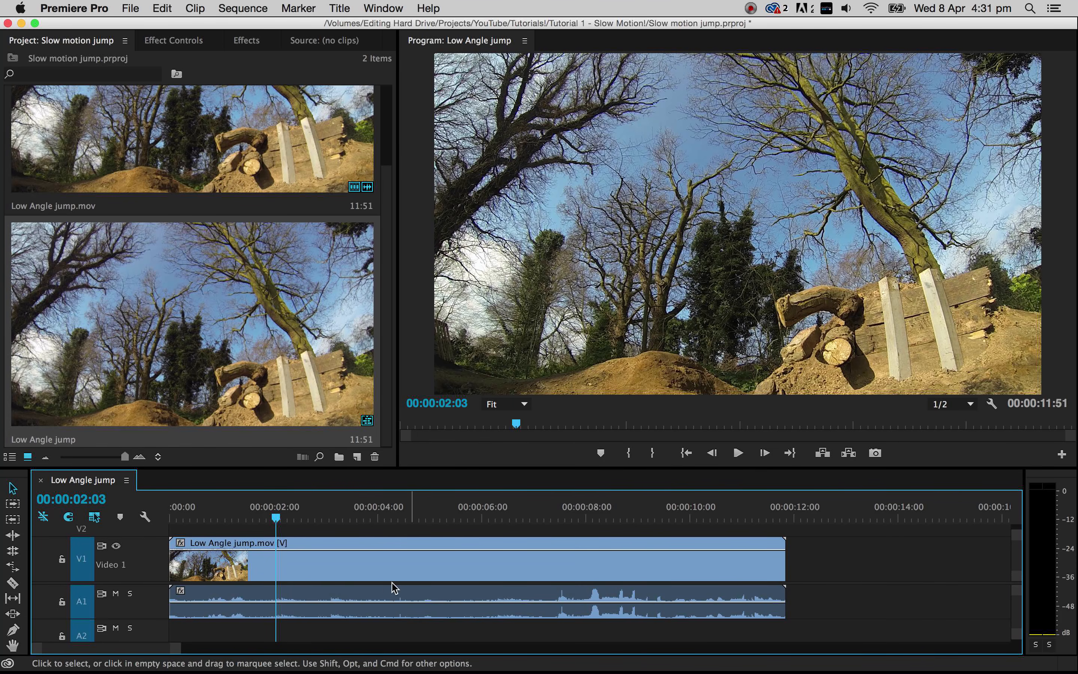
- Split the Low Angle jump.mov clip with the Razor tool at 00:00:02:03 and at 00:00:04:10
key(c)
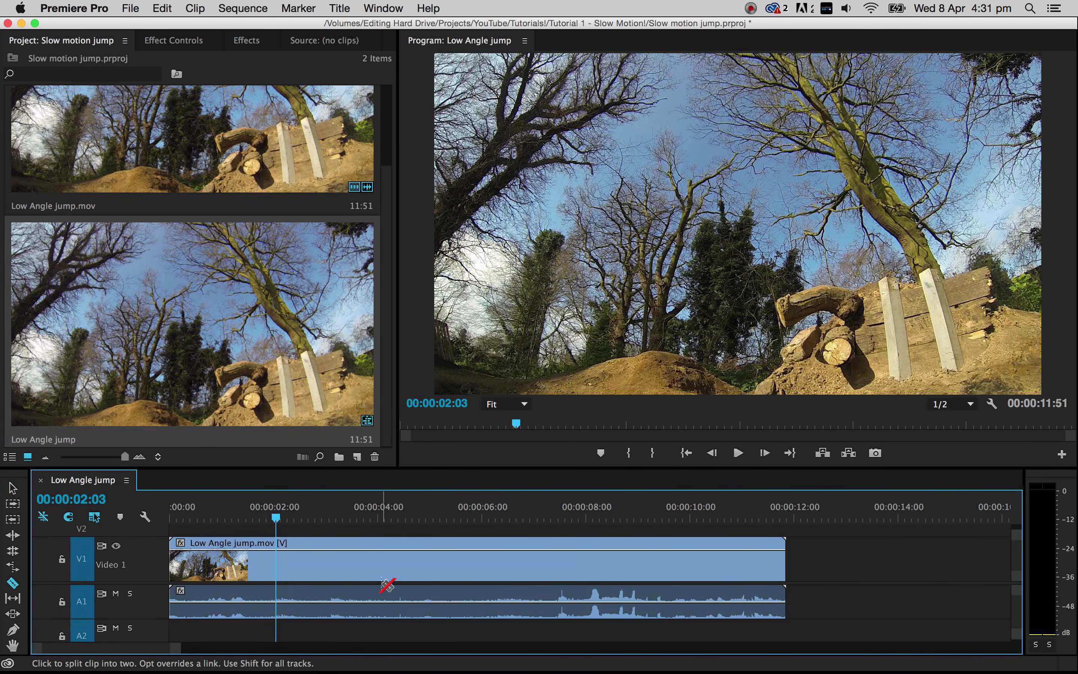
click(278, 561)
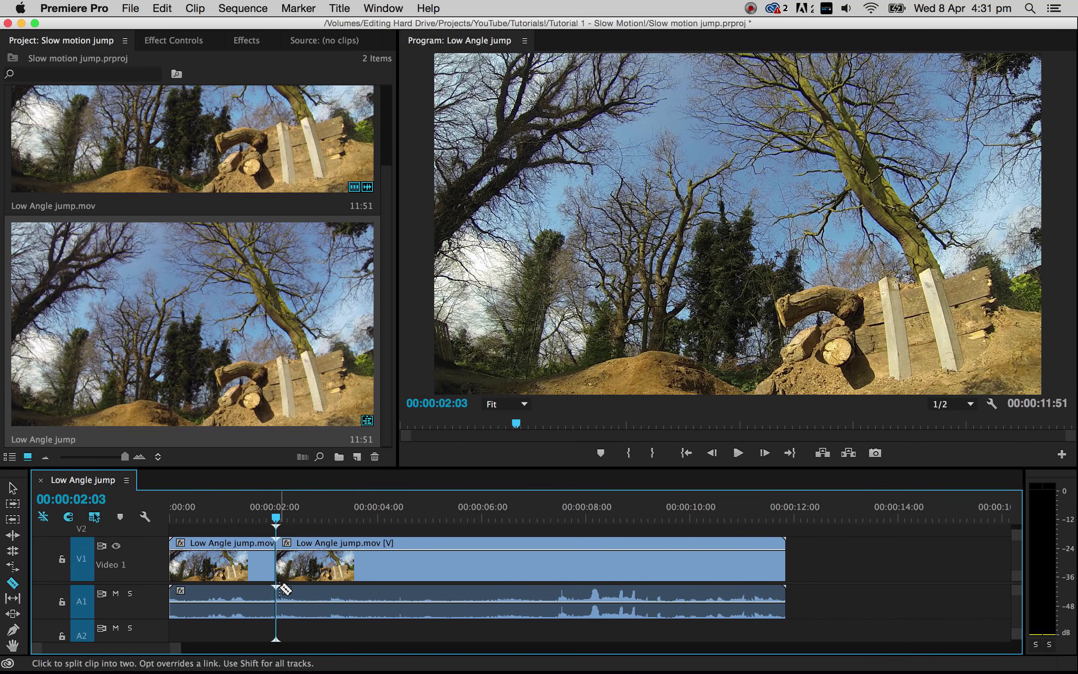
key(space)
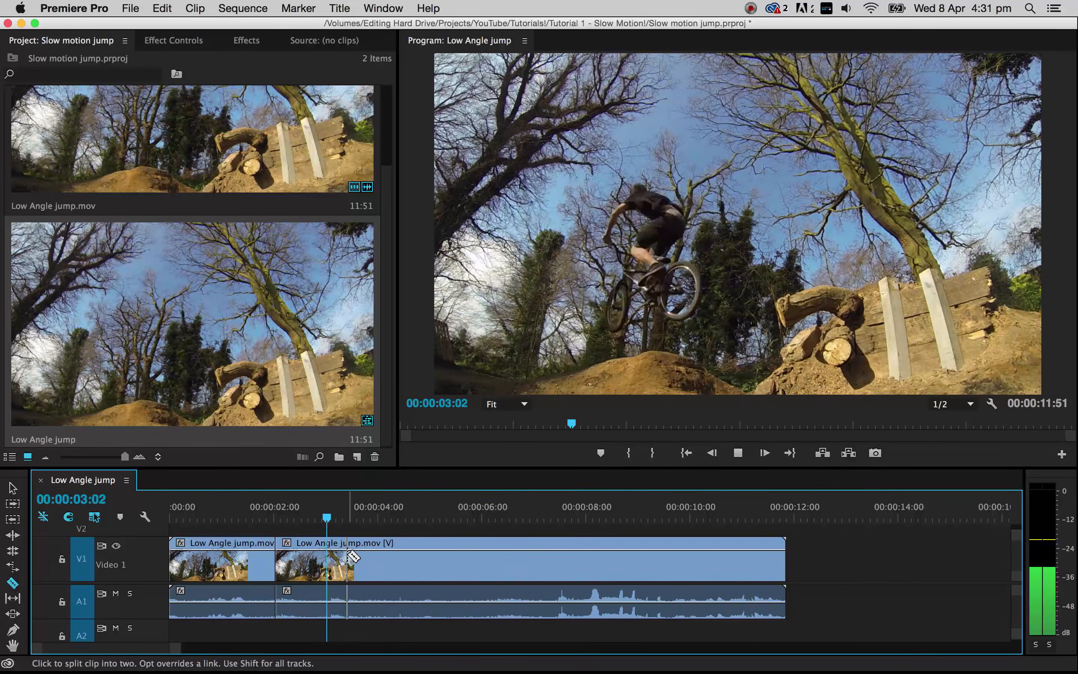
key(space)
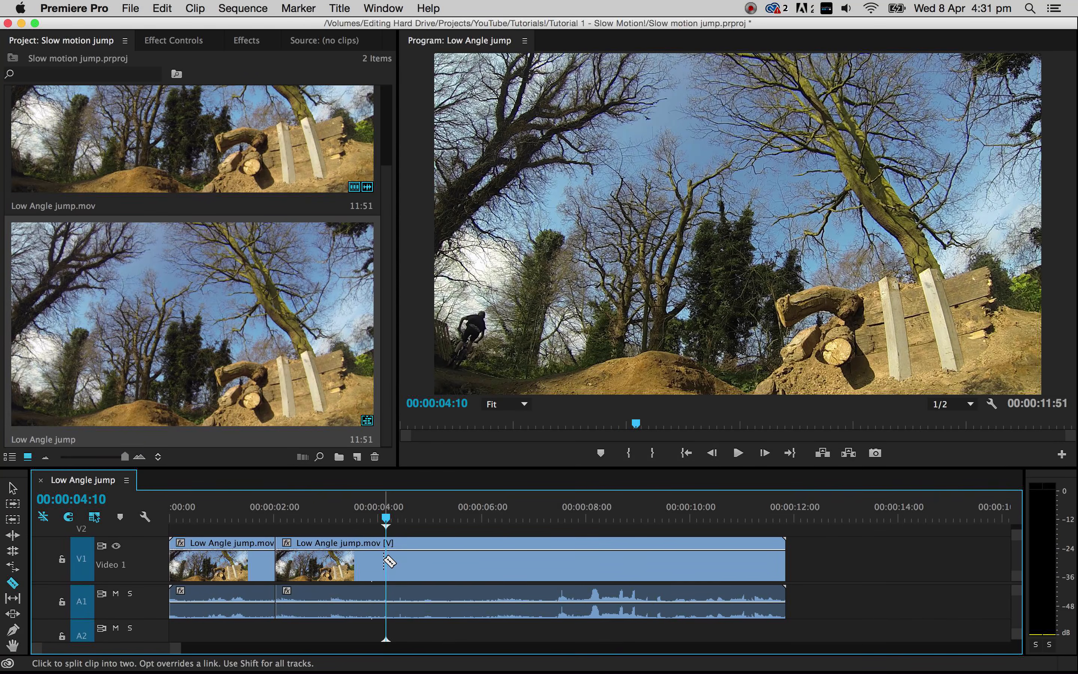
click(386, 559)
- Delete the clip sections before and after the jump and close the gap at the start of the sequence
key(v)
click(534, 565)
key(Delete)
click(218, 563)
key(Delete)
right_click(253, 571)
click(252, 576)
- Play through the trimmed clip and stop the playhead at 00:00:00:30, where the rider is above the wooden ramp
drag(183, 648, 157, 651)
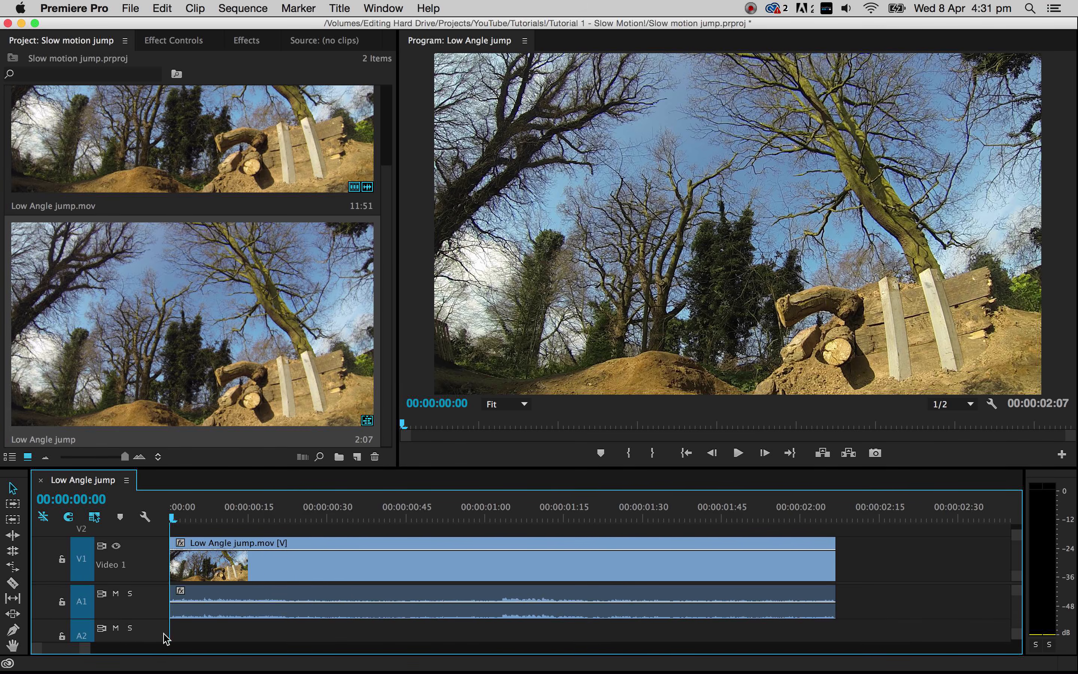
drag(208, 522, 750, 548)
key(Home)
key(space)
key(space)
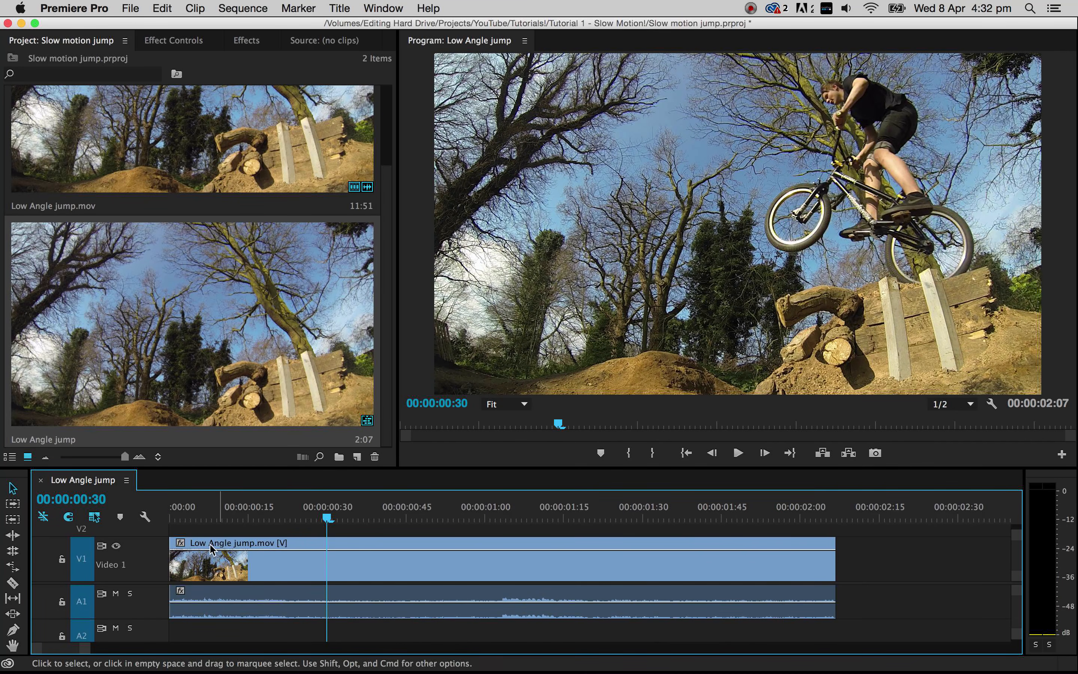
- Show the Time Remapping Speed line on the video clip and add a speed keyframe at 00:00:00:30
click(179, 544)
mouse_move(243, 594)
click(349, 591)
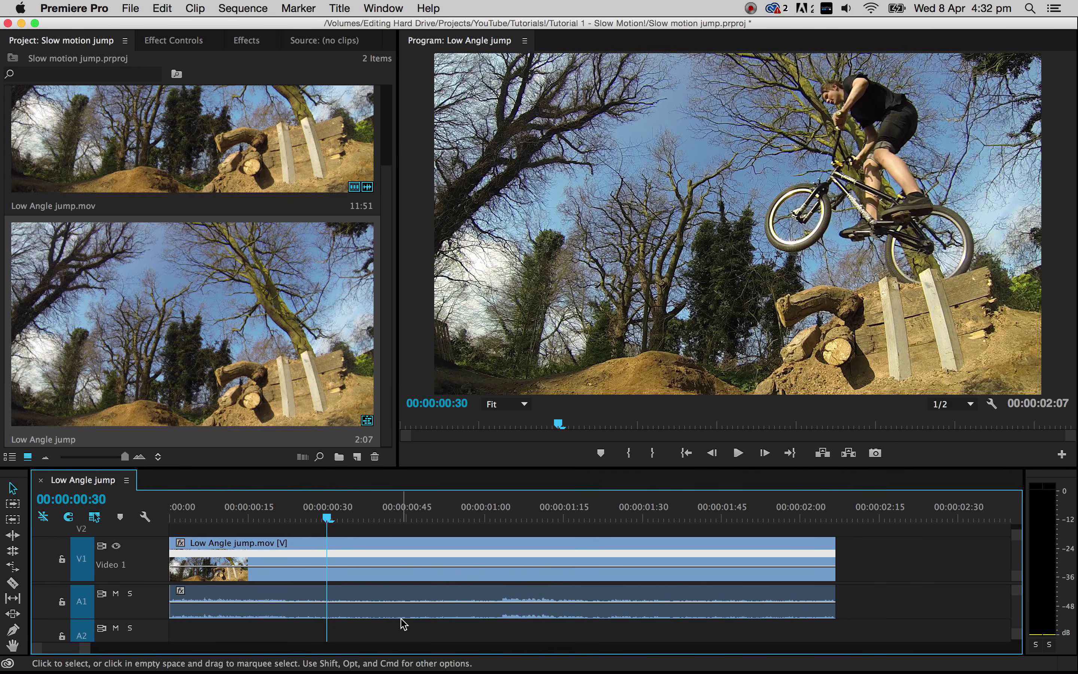
click(328, 568)
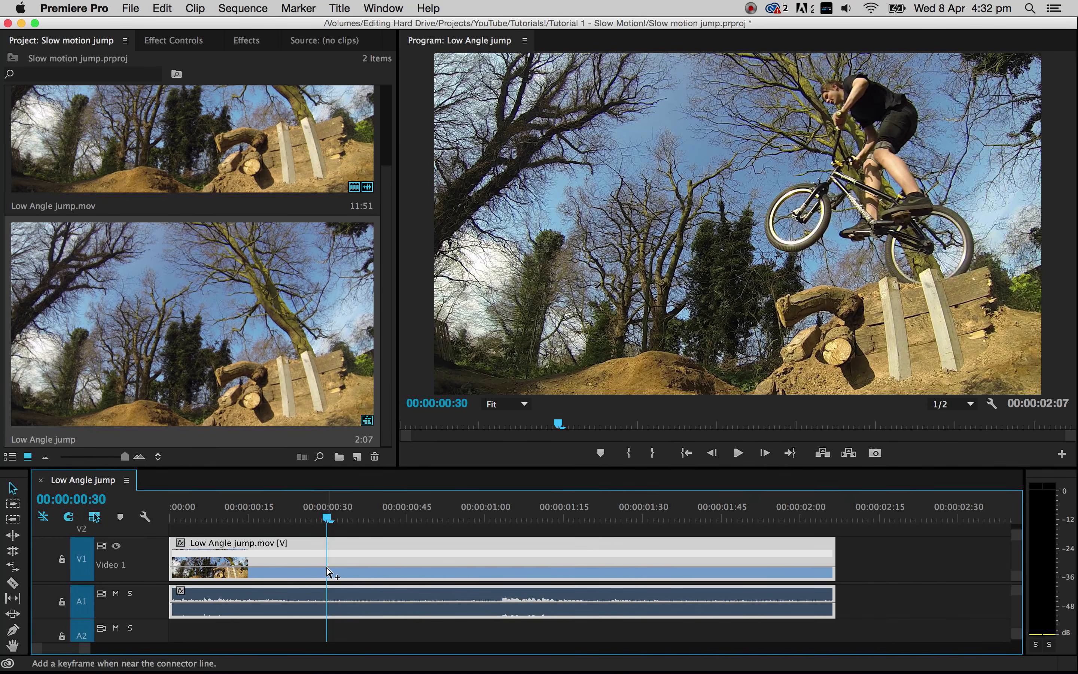
- Play on to the landing at 00:00:01:04 and add a second speed keyframe there
key(space)
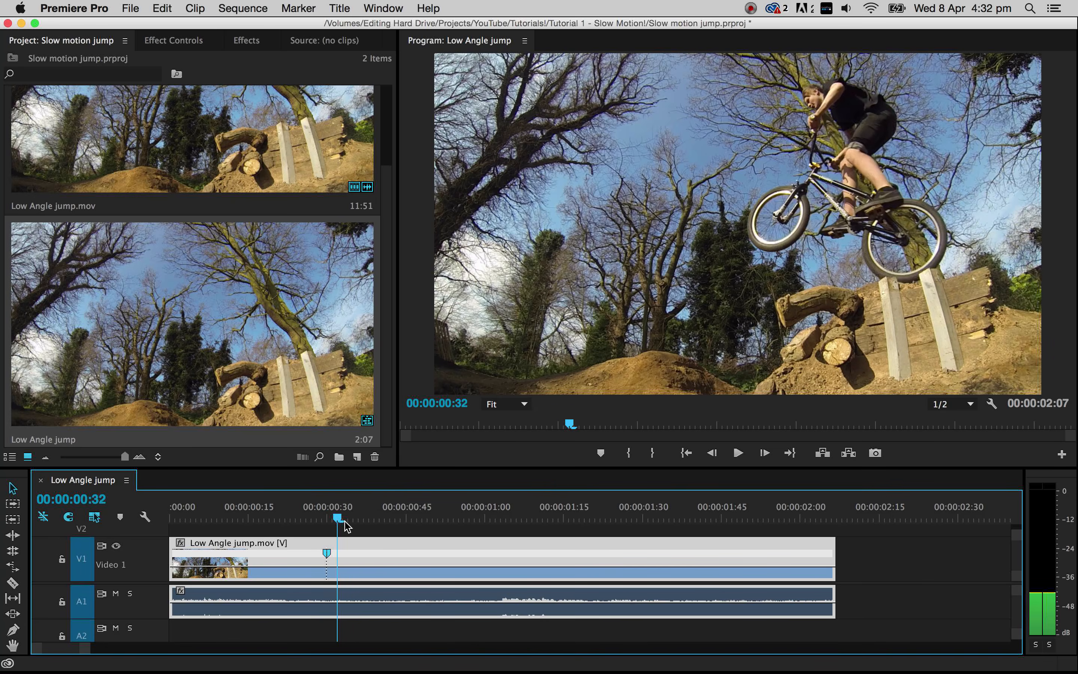
key(space)
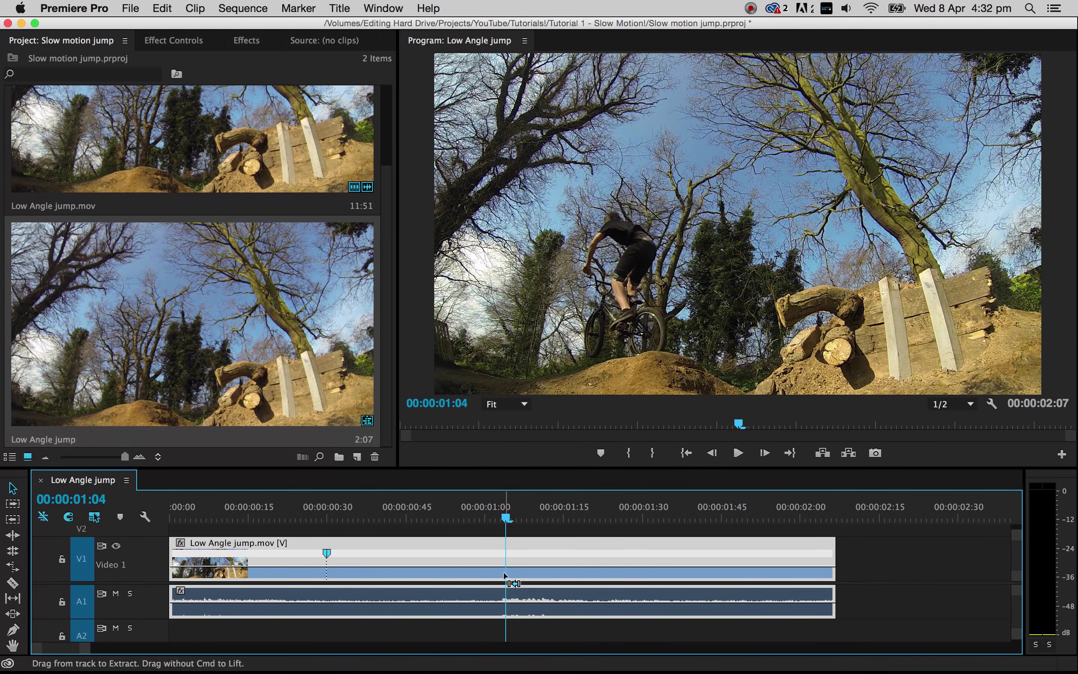
super+click(506, 571)
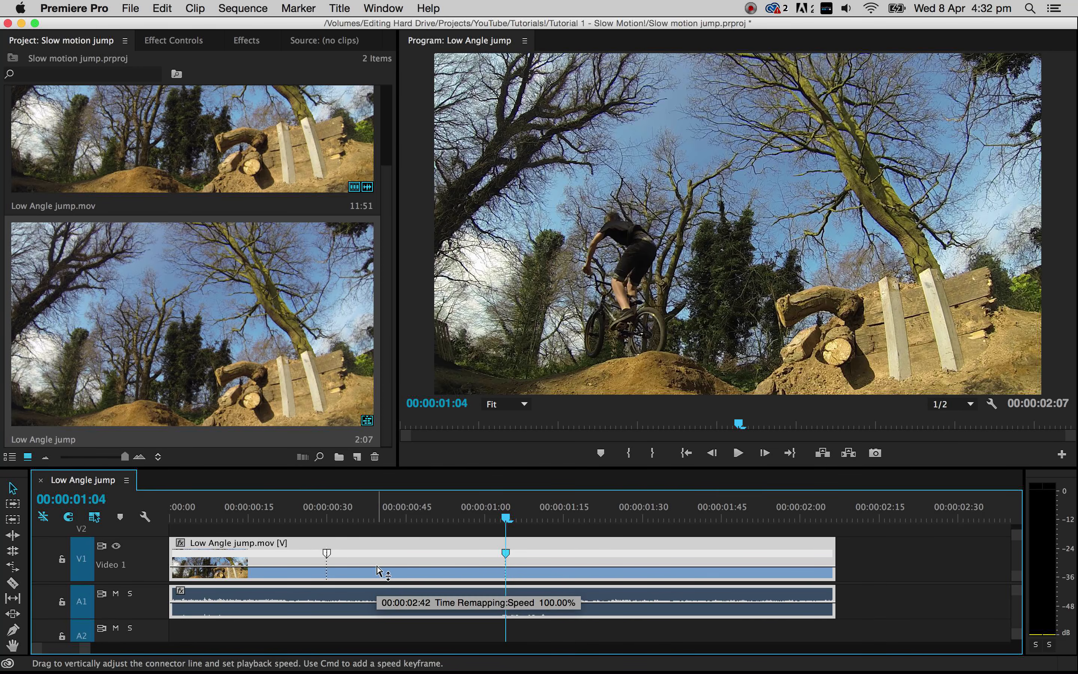
- Lower the clip's speed between the two keyframes to slow the jump, and play back the slow-motion section
drag(378, 570, 379, 609)
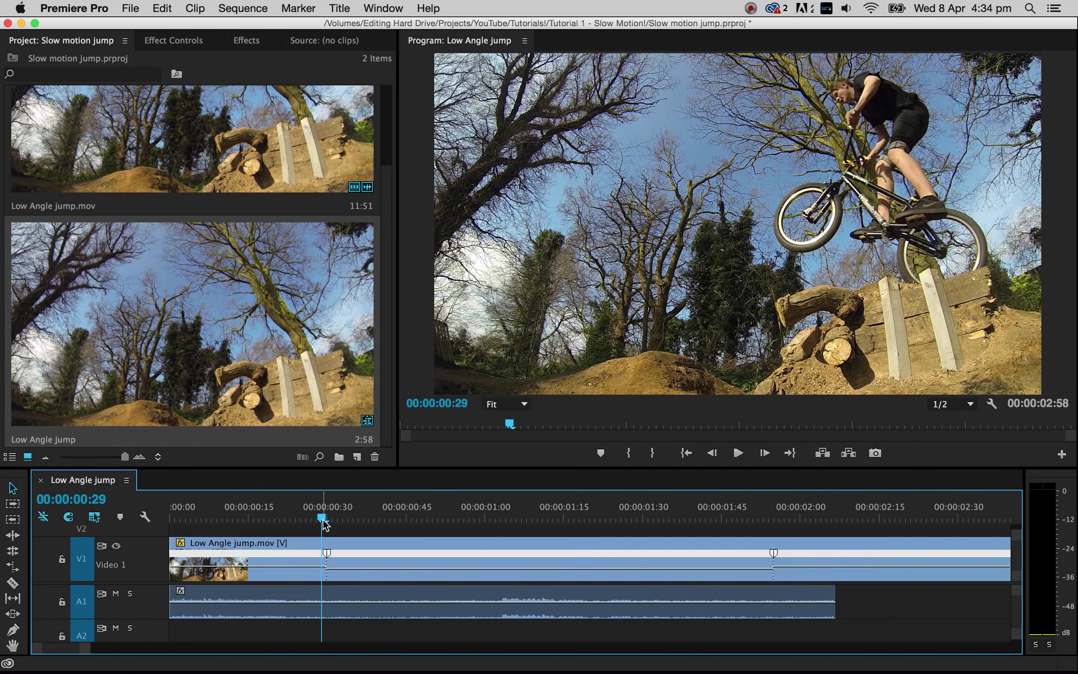
drag(323, 520, 205, 531)
key(space)
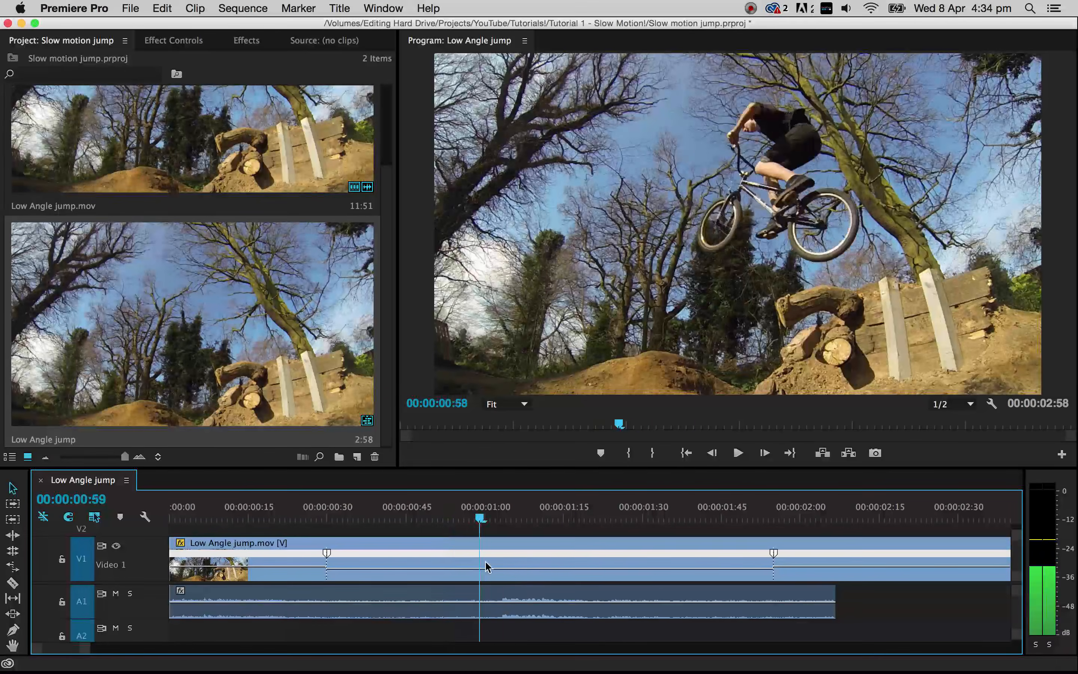
drag(635, 560, 144, 457)
drag(188, 517, 479, 548)
click(238, 518)
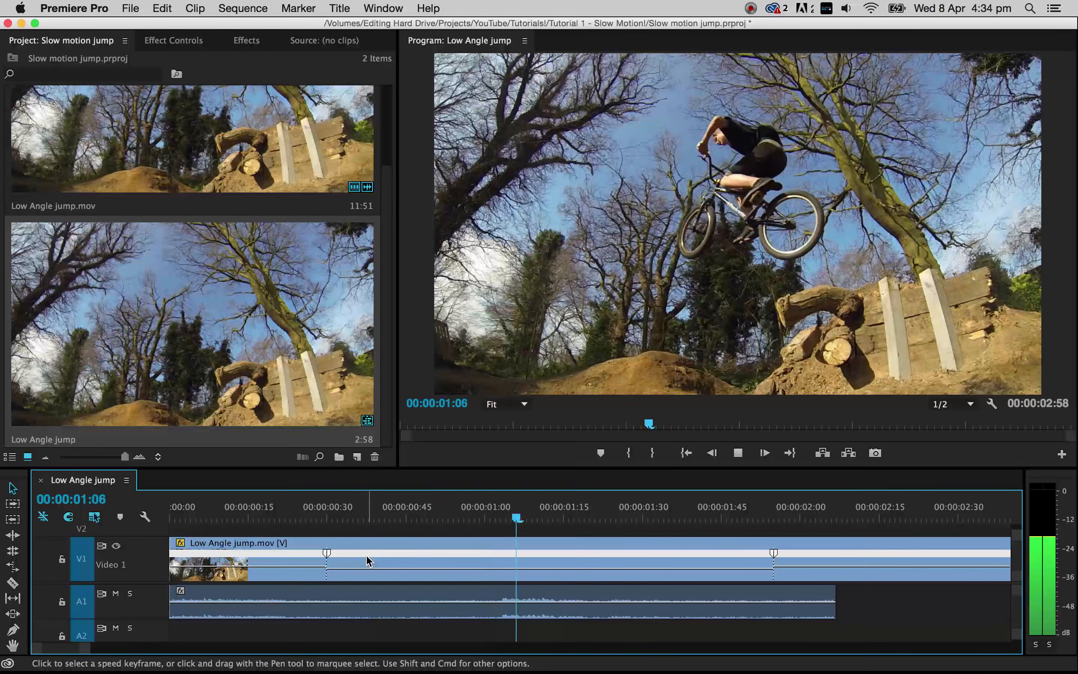
key(space)
- Split both speed keyframes slightly apart to create short speed ramps into and out of the slow motion, and preview them
drag(325, 556, 312, 559)
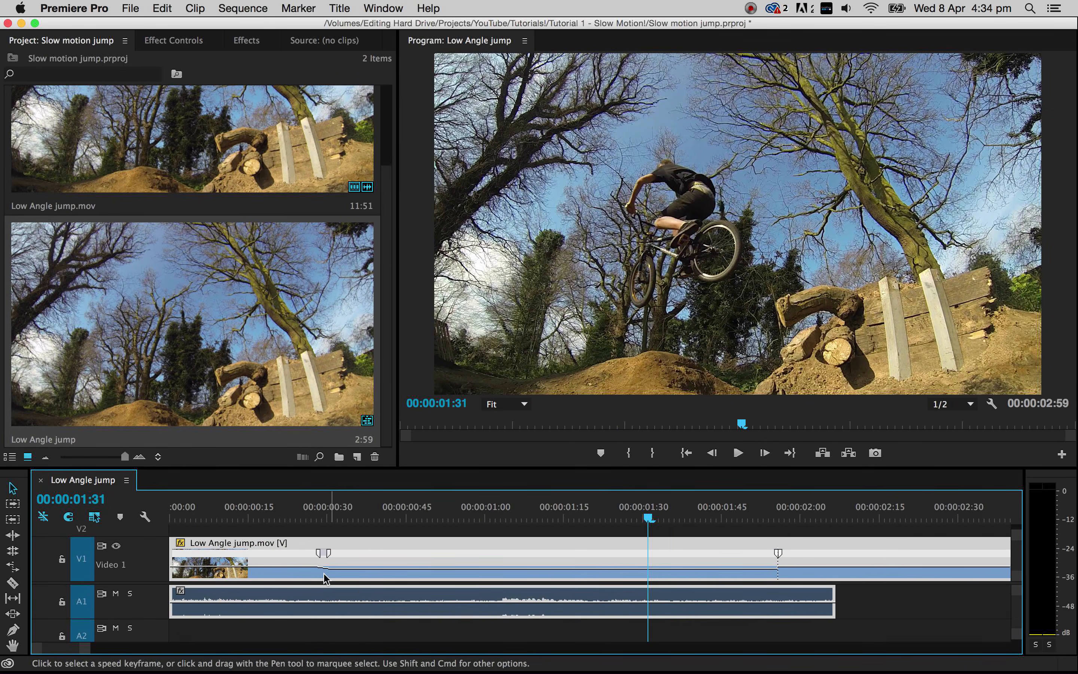
drag(784, 557, 786, 558)
click(276, 518)
key(space)
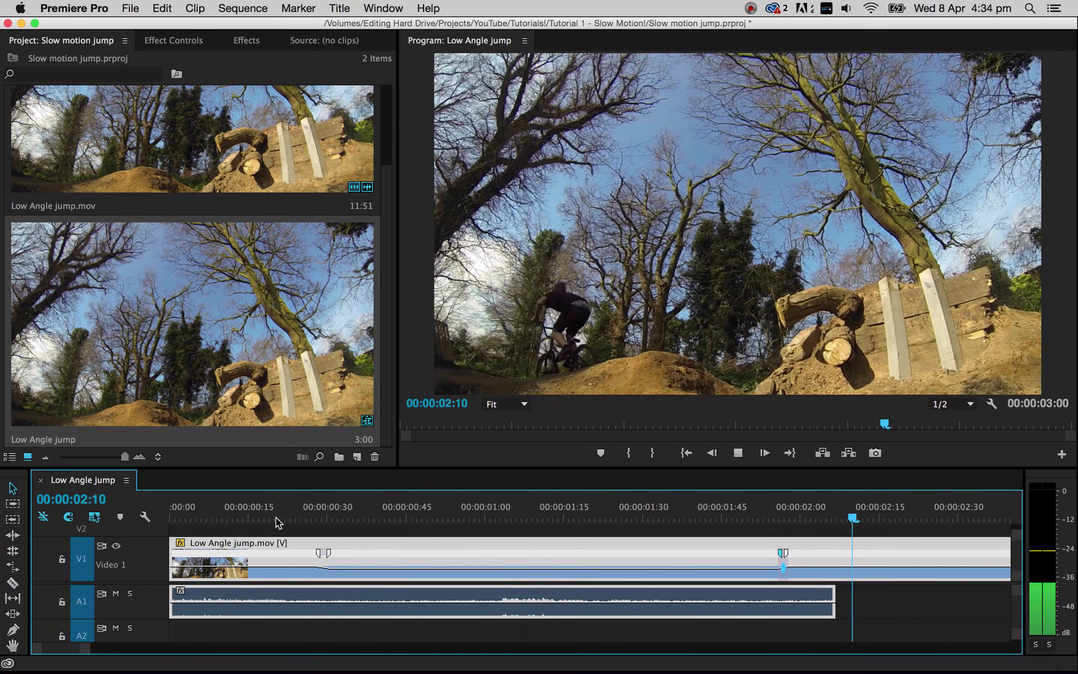
key(space)
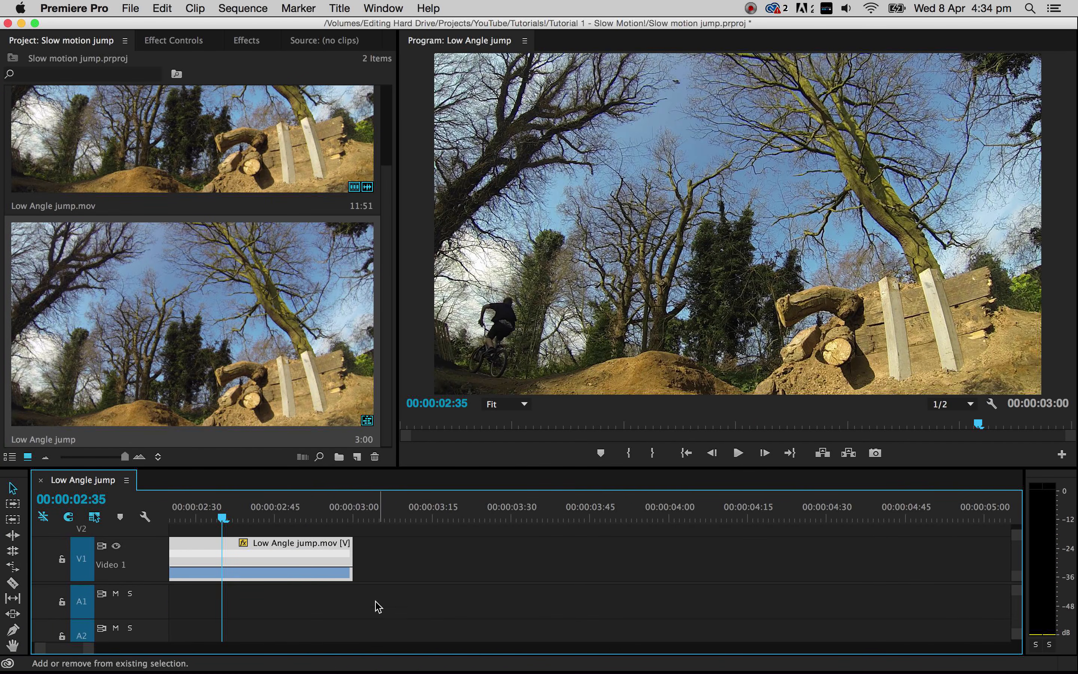
- Split only the audio clip with the Razor tool at the first speed ramp, just before 00:00:00:30
scroll(378, 606, left, 5)
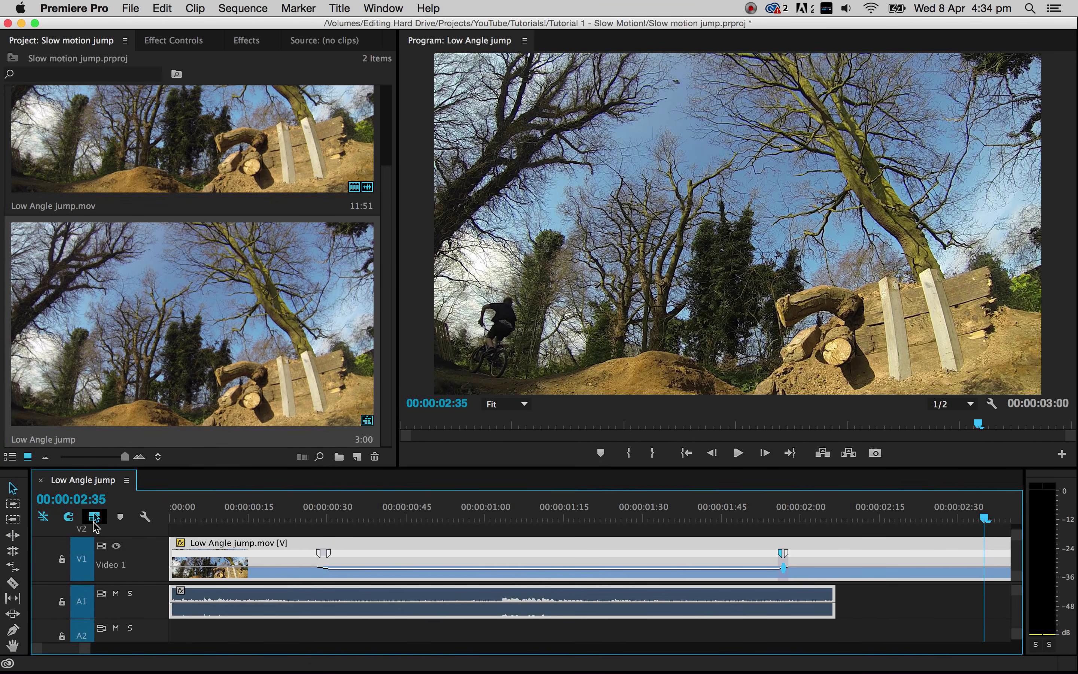
click(879, 612)
click(787, 612)
key(c)
click(327, 601)
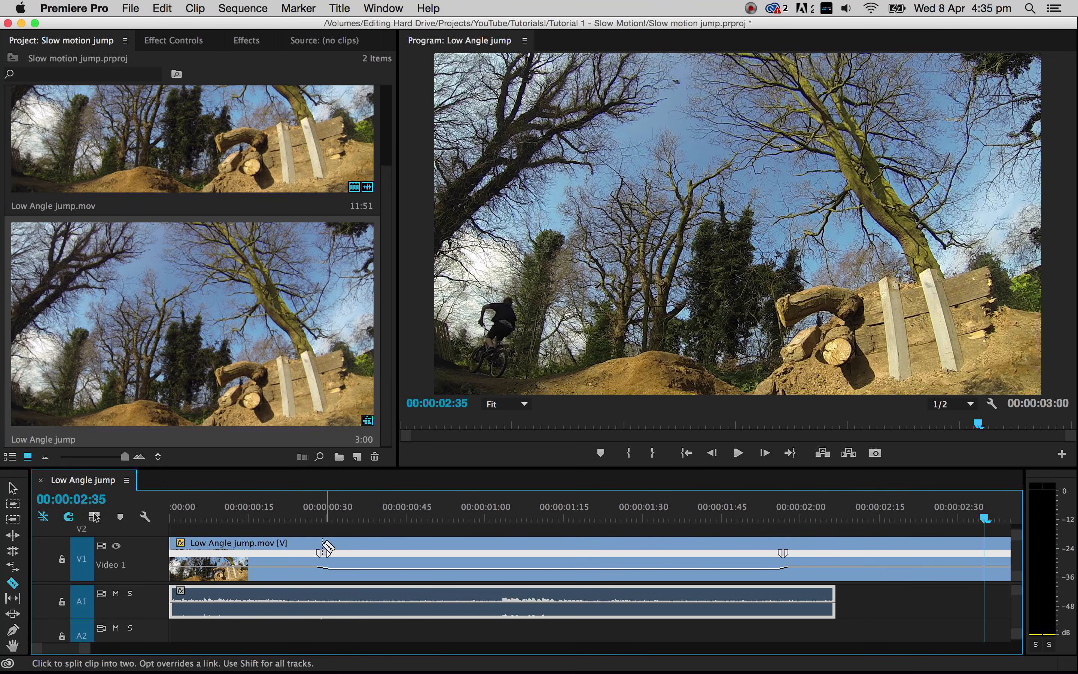
click(323, 600)
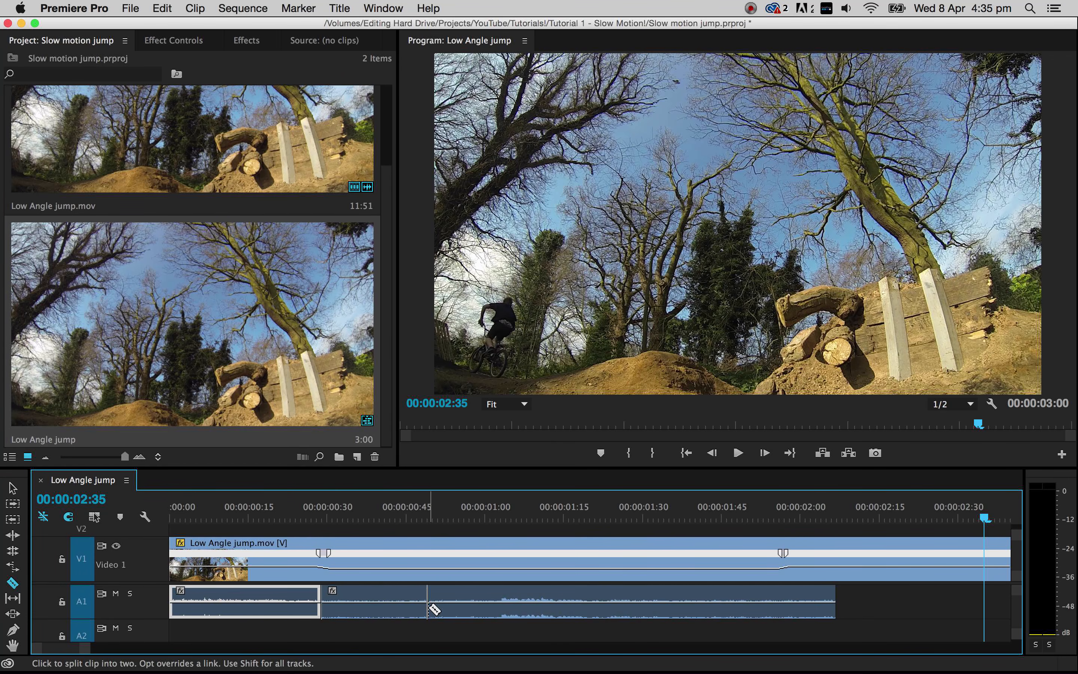
- Set the speed of the audio section after the cut to 40%
key(v)
click(452, 598)
right_click(455, 596)
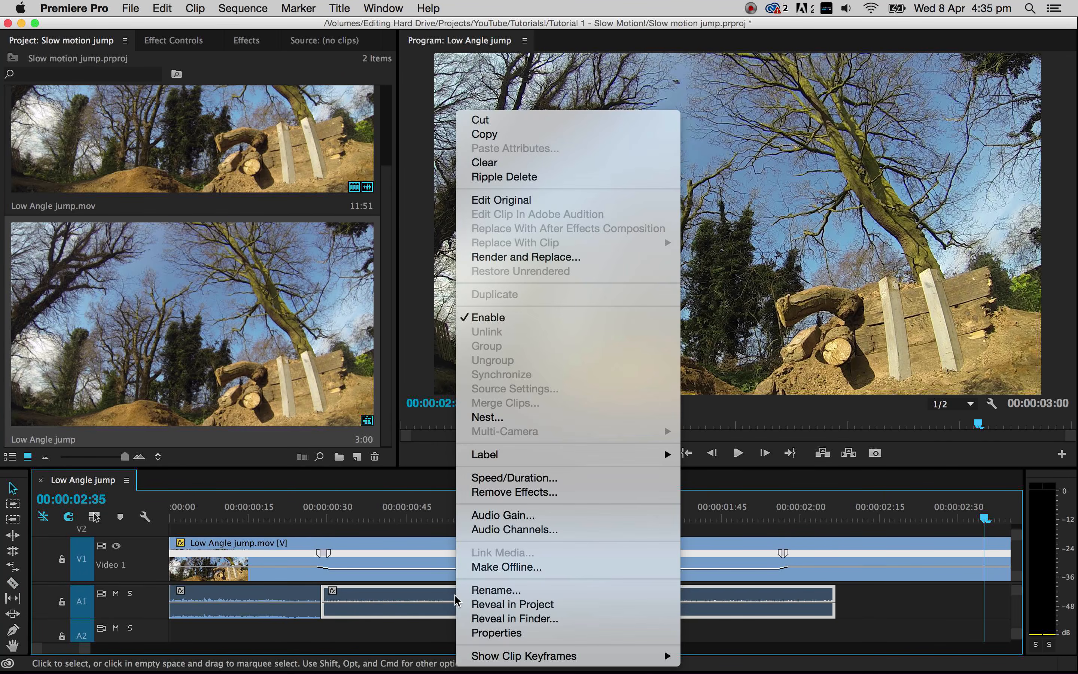
click(512, 477)
text(40)
key(Return)
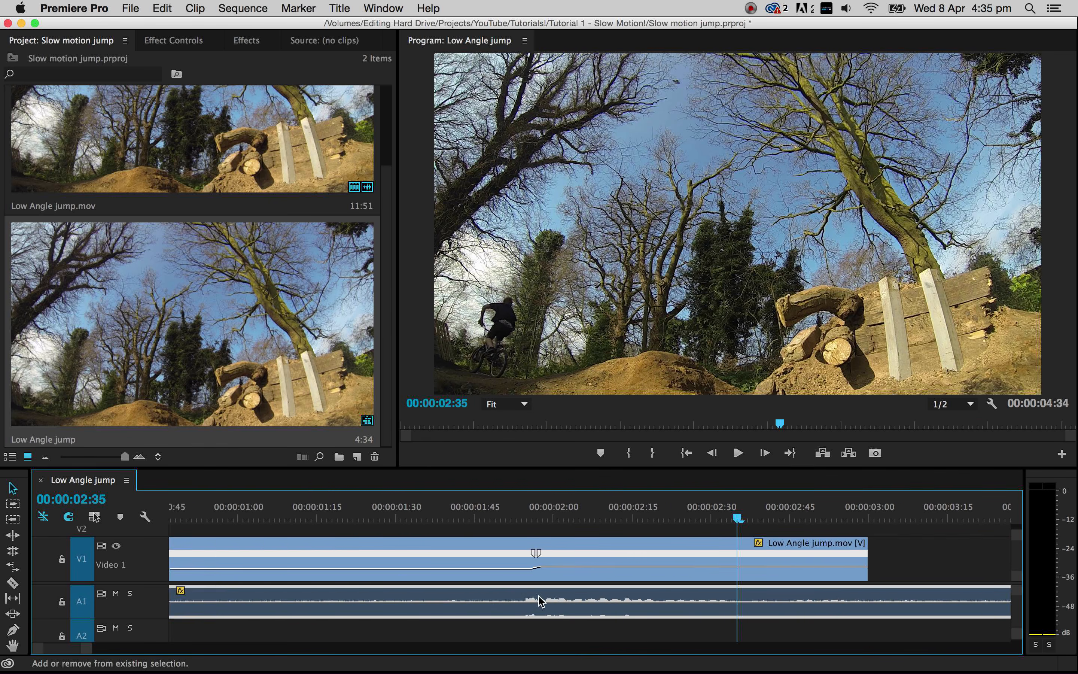
- Split the slowed audio clip with the Razor tool at the second speed ramp, where the slow motion ends
scroll(409, 582, left, 5)
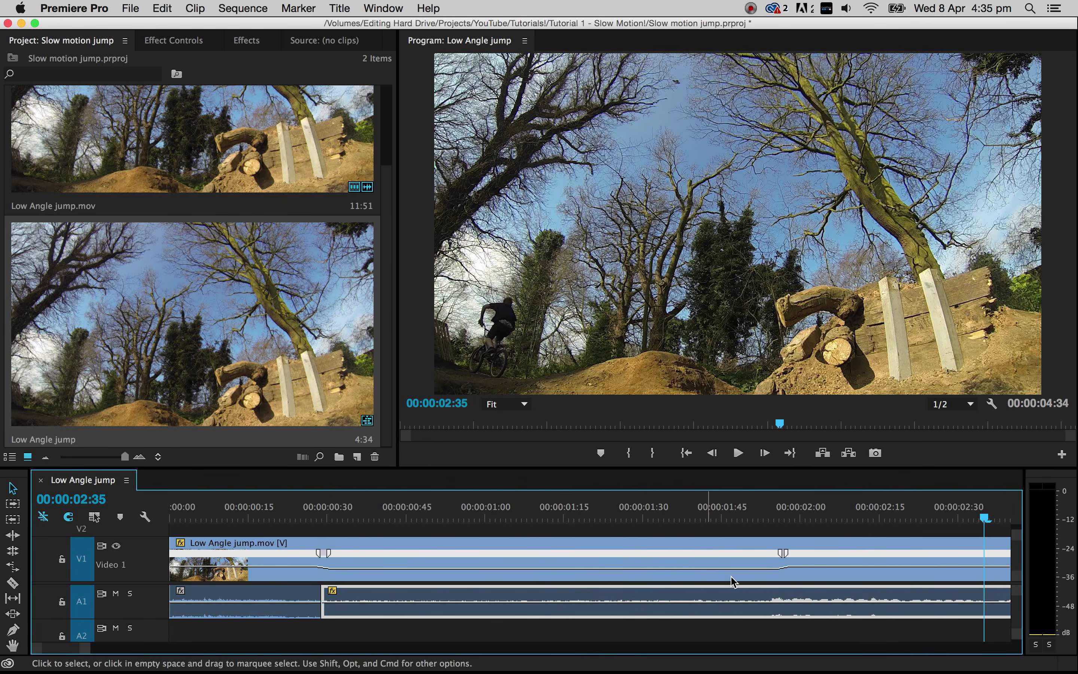
scroll(668, 585, right, 3)
key(c)
click(671, 602)
key(v)
- Set the speed of the last audio section, after the slow motion, to 100%
click(750, 598)
right_click(732, 594)
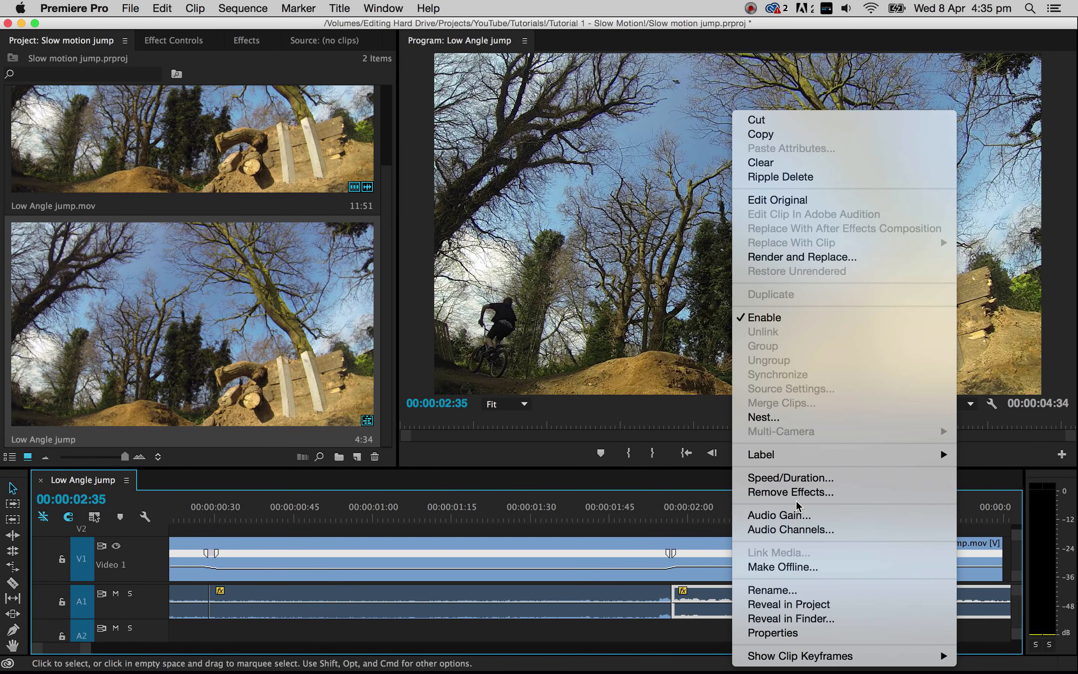
click(784, 479)
text(10)
key(Return)
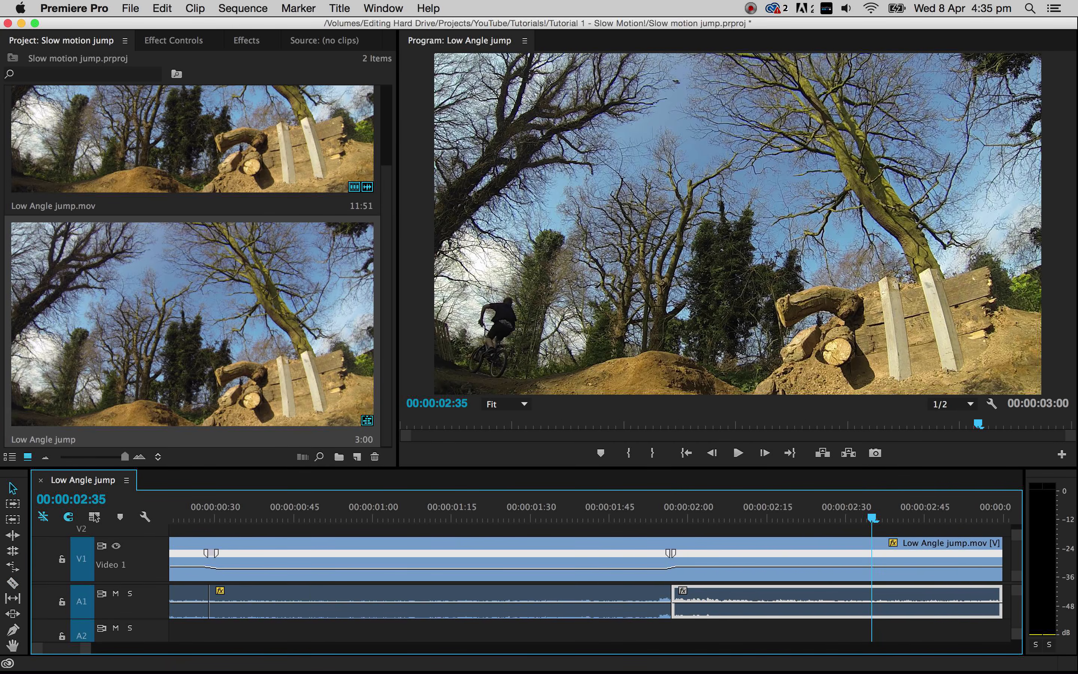
- Play the sequence from the start to check the slow motion and its audio
drag(954, 517, 32, 530)
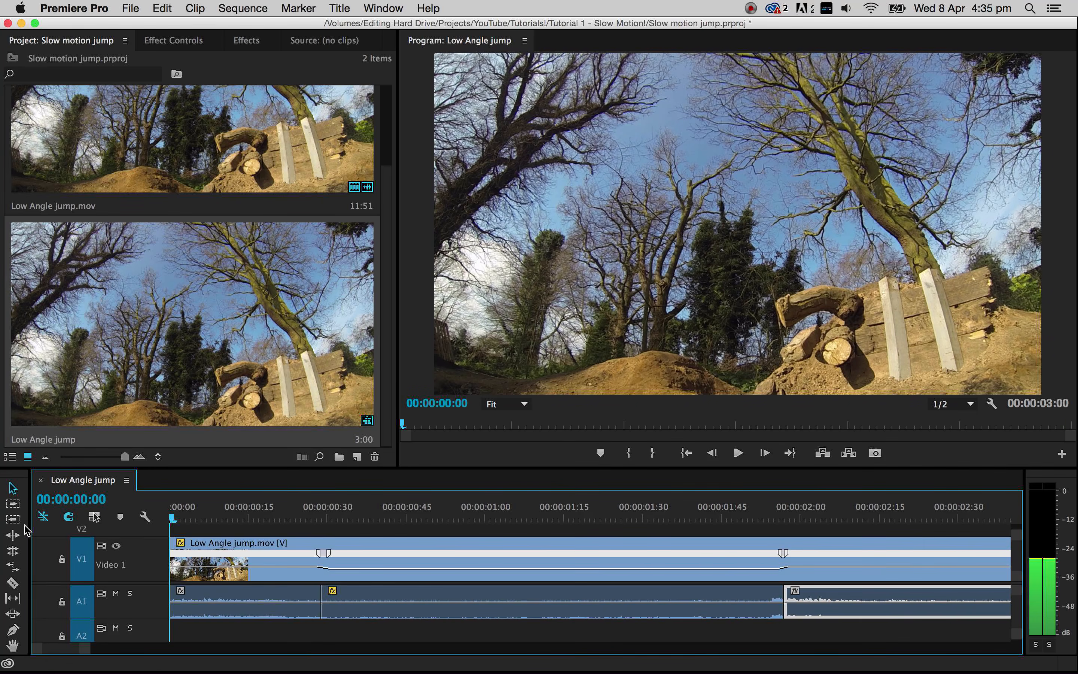
click(194, 529)
key(space)
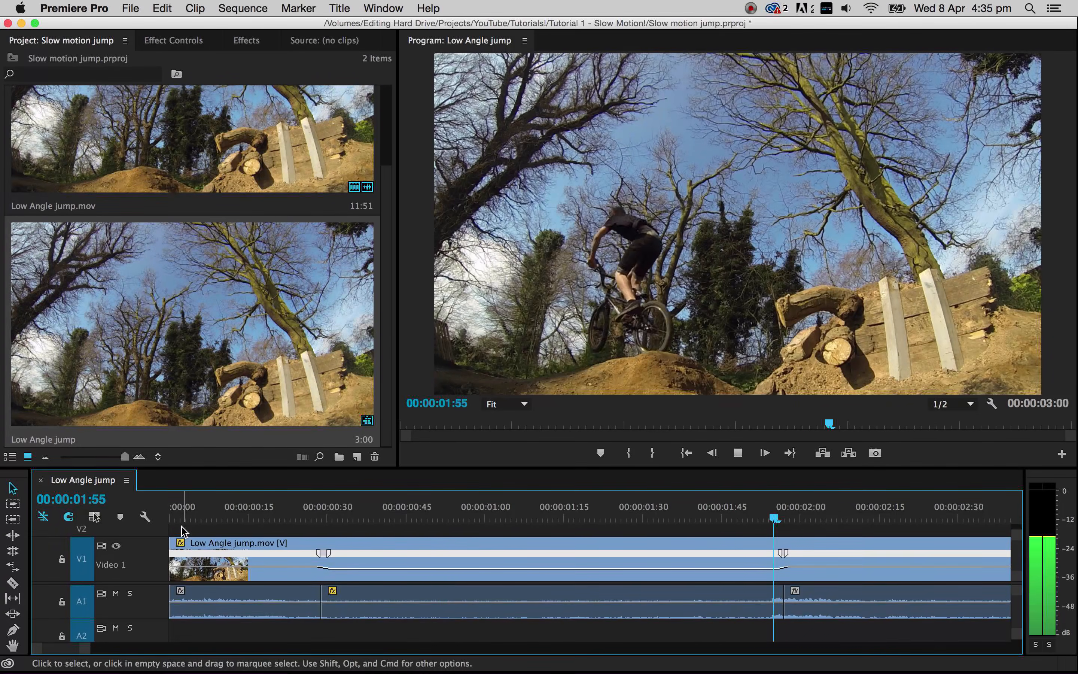
key(space)
- Open the media export settings for the sequence and select H.264 as the format
scroll(610, 561, up, 10)
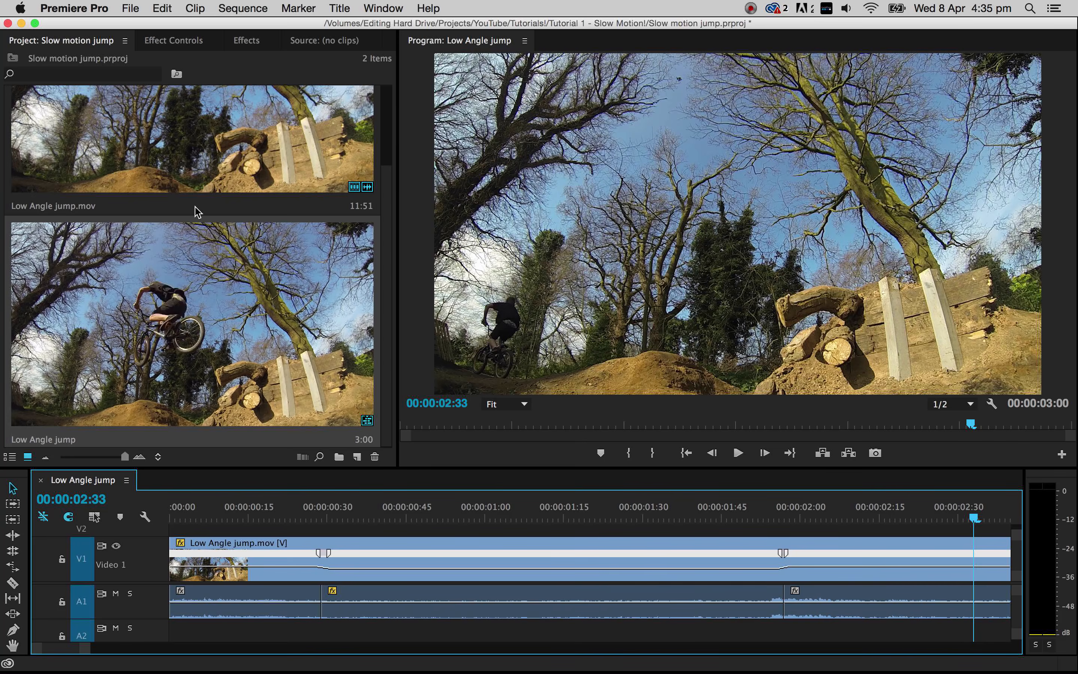
drag(386, 203, 387, 126)
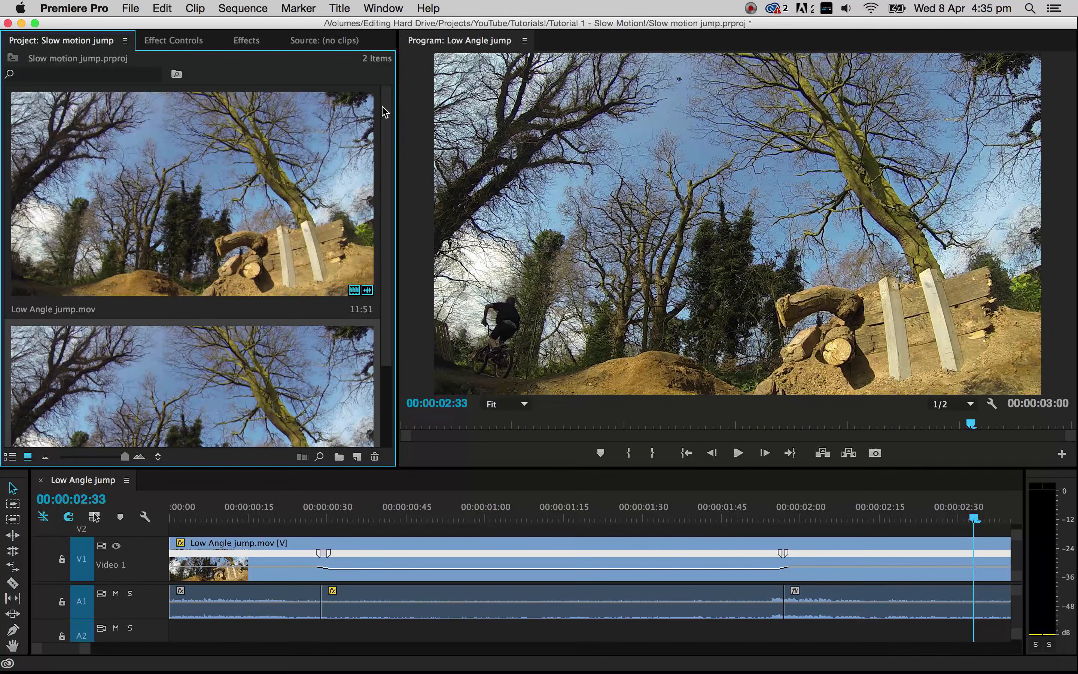
click(129, 9)
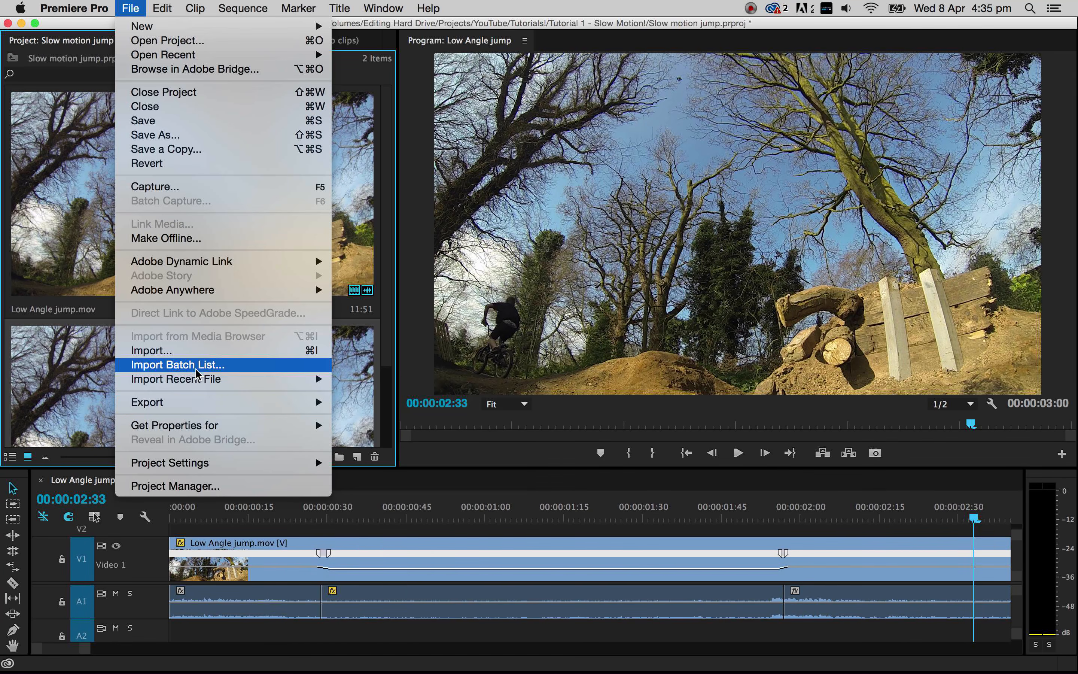
mouse_move(208, 403)
click(362, 402)
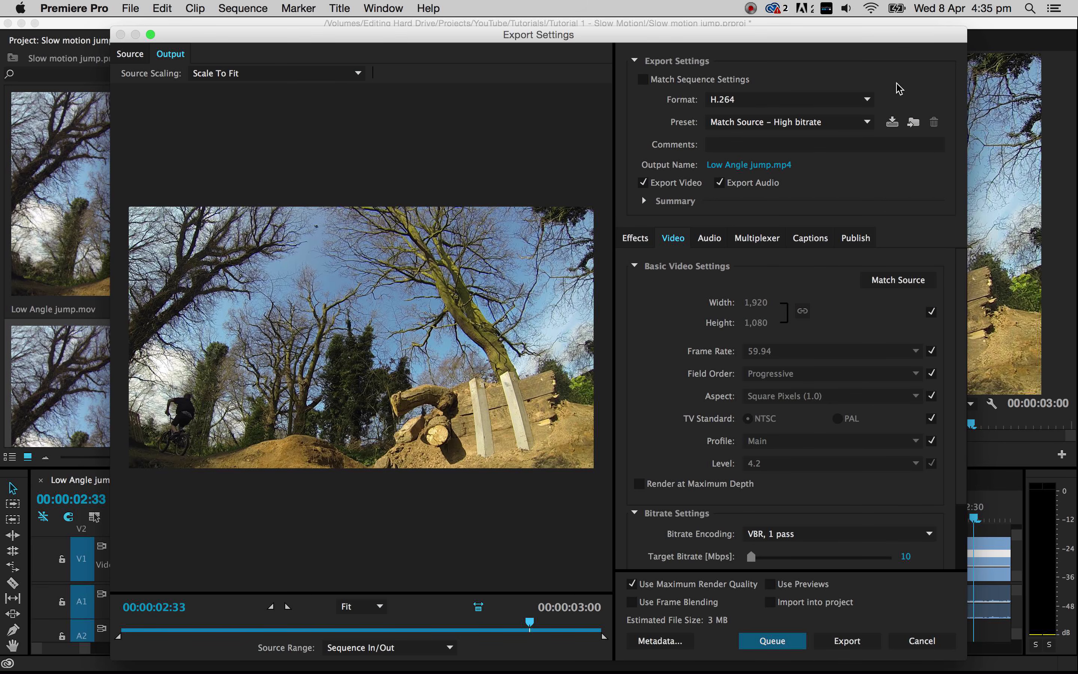
click(775, 107)
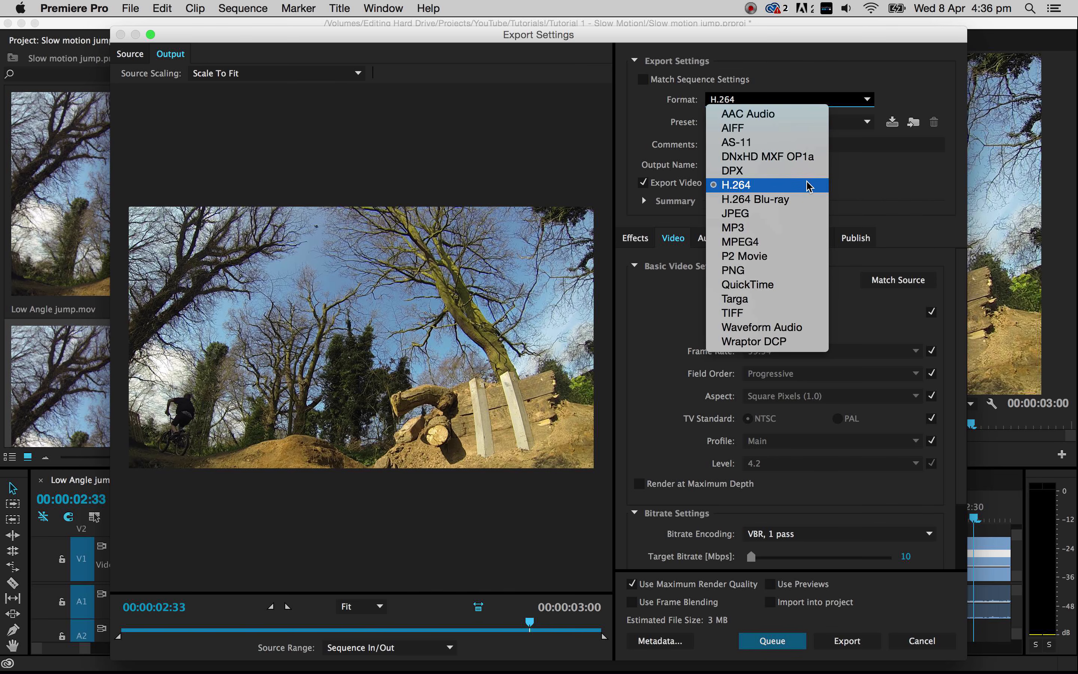
click(743, 187)
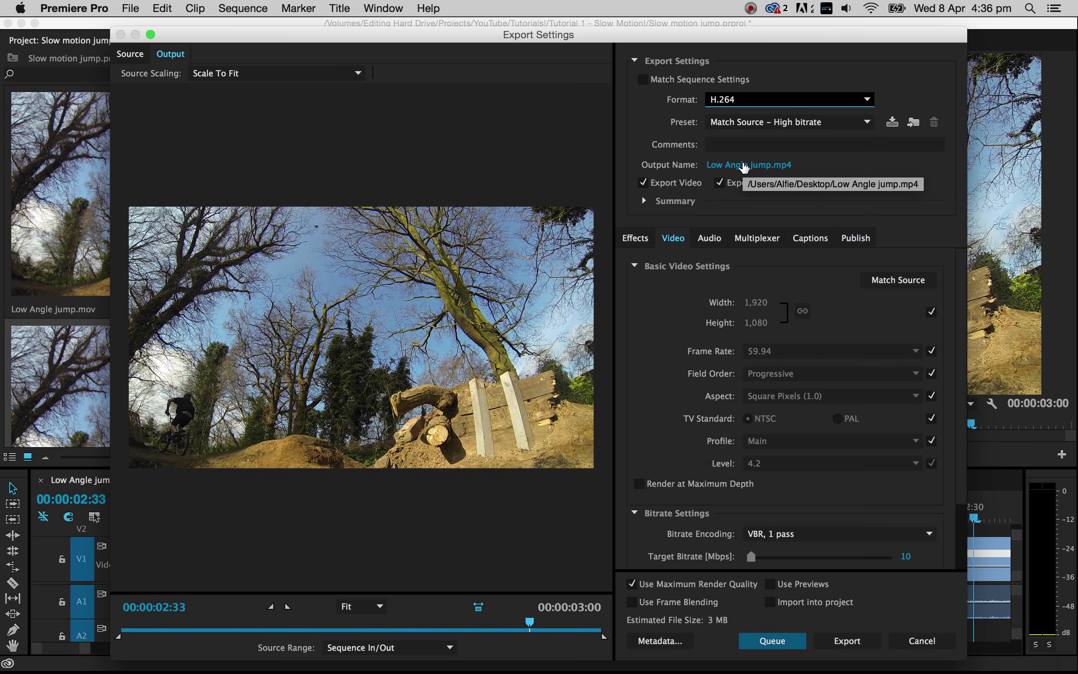
- Name the export file "Low angle jump" and save it to the Desktop
click(742, 167)
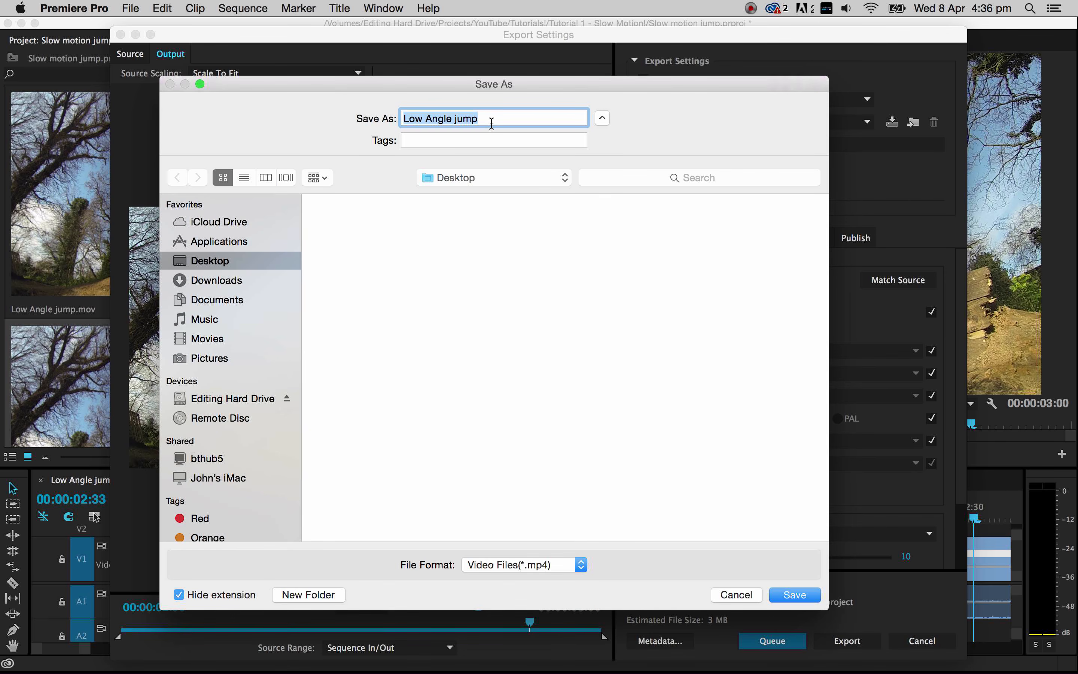
text(Lo)
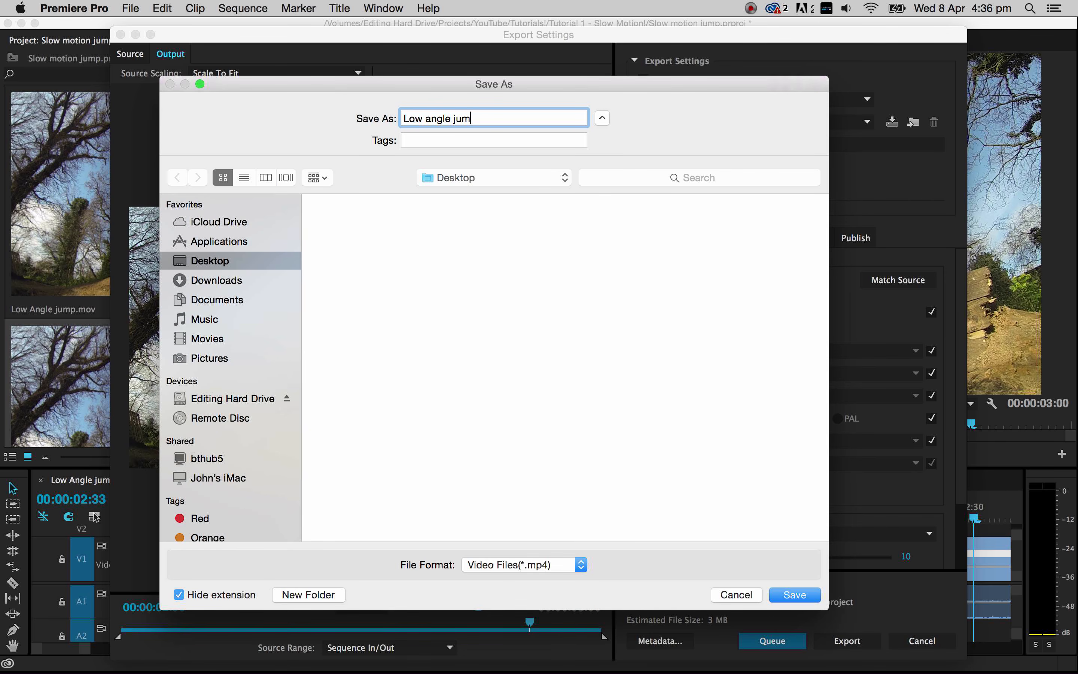
key(Return)
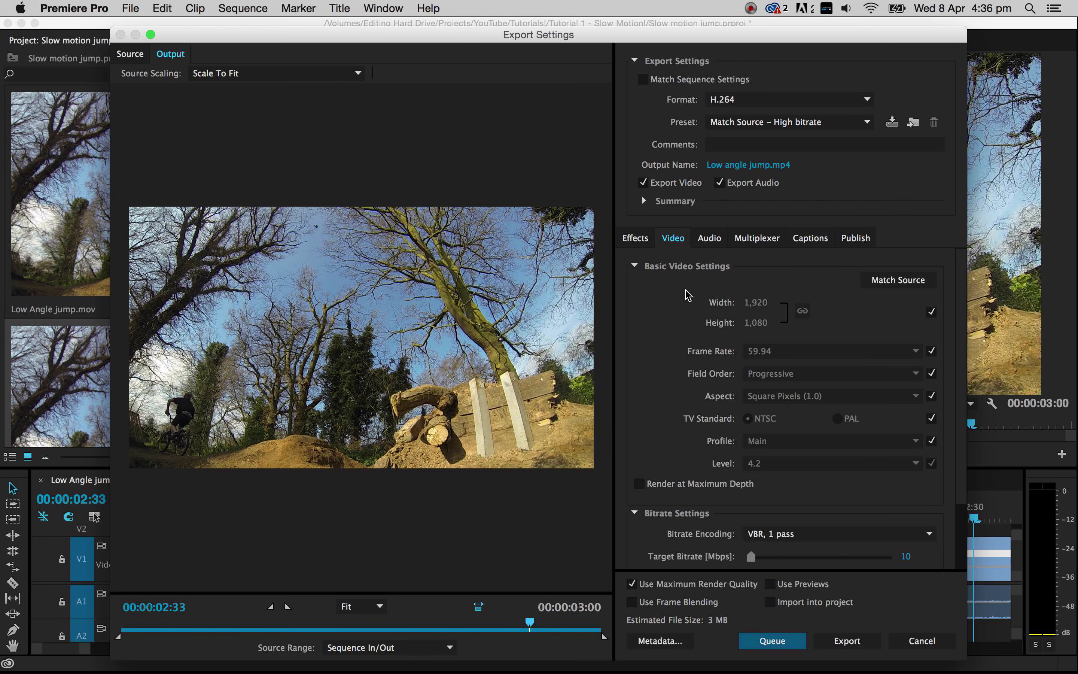
- Review the export's video and bitrate settings and make sure Use Maximum Render Quality is enabled
scroll(688, 295, down, 3)
scroll(688, 295, up, 3)
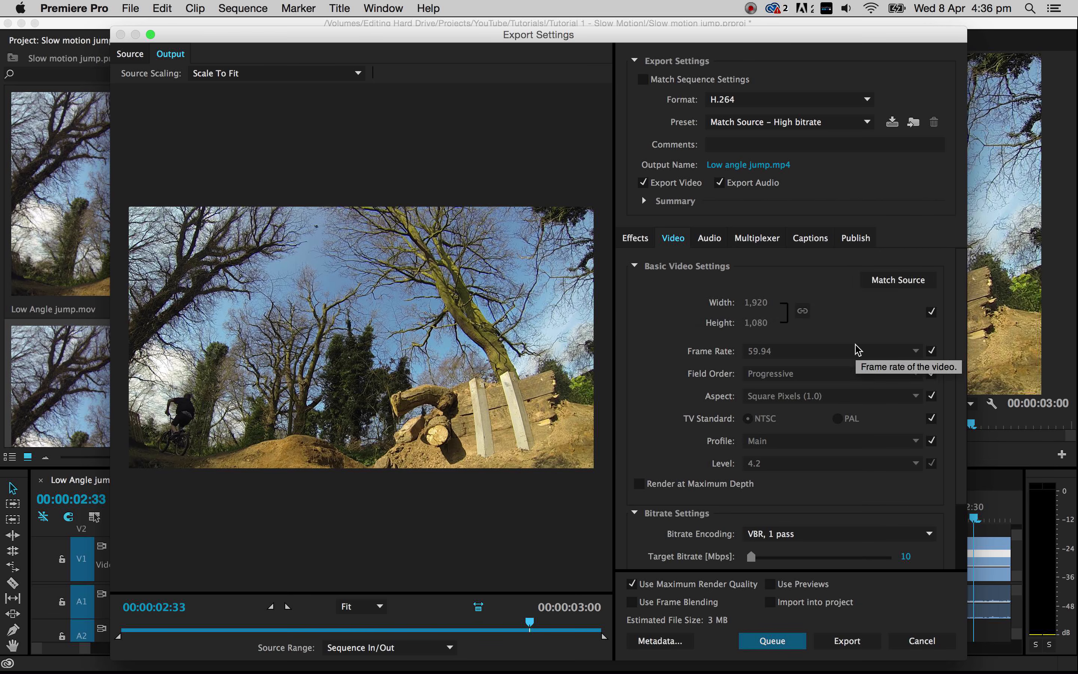
scroll(872, 445, down, 3)
scroll(873, 445, up, 3)
scroll(872, 445, down, 3)
scroll(872, 445, up, 3)
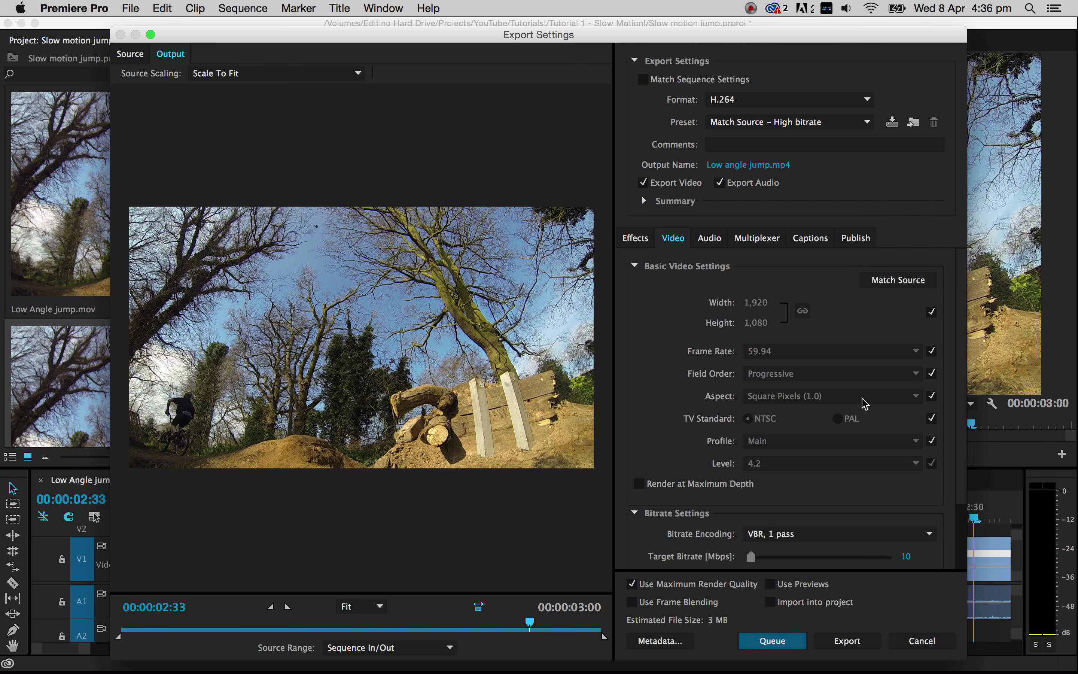
scroll(752, 477, down, 2)
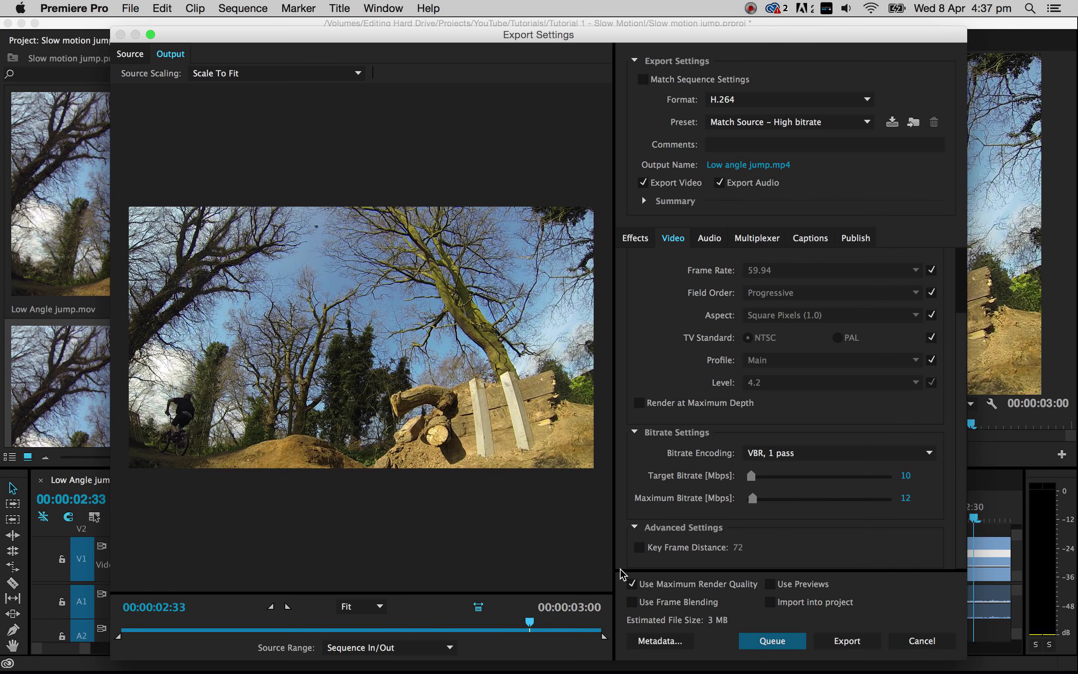
click(632, 585)
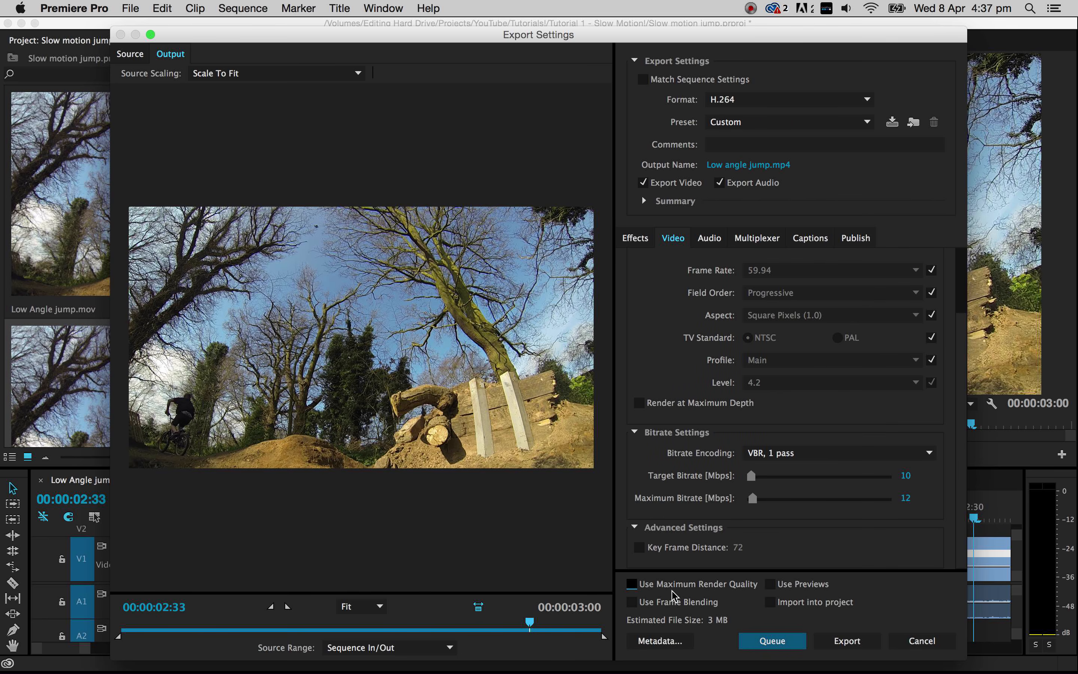
click(632, 585)
- Look over the video settings once more and open the audio export settings
scroll(668, 479, up, 2)
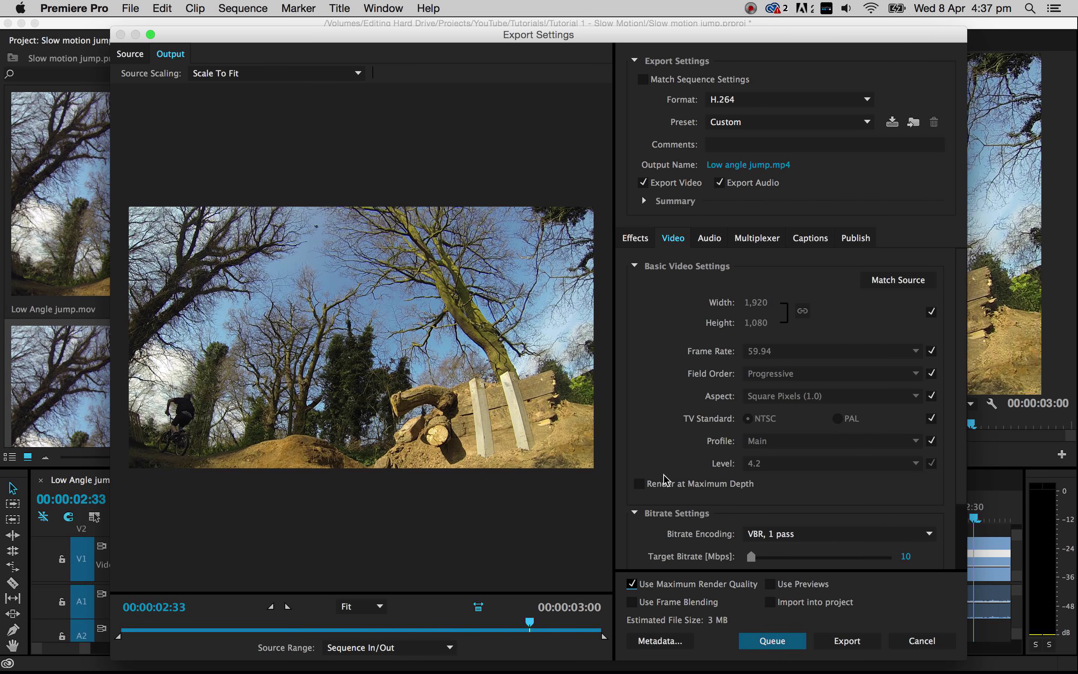
scroll(695, 464, down, 2)
scroll(701, 459, up, 2)
click(710, 240)
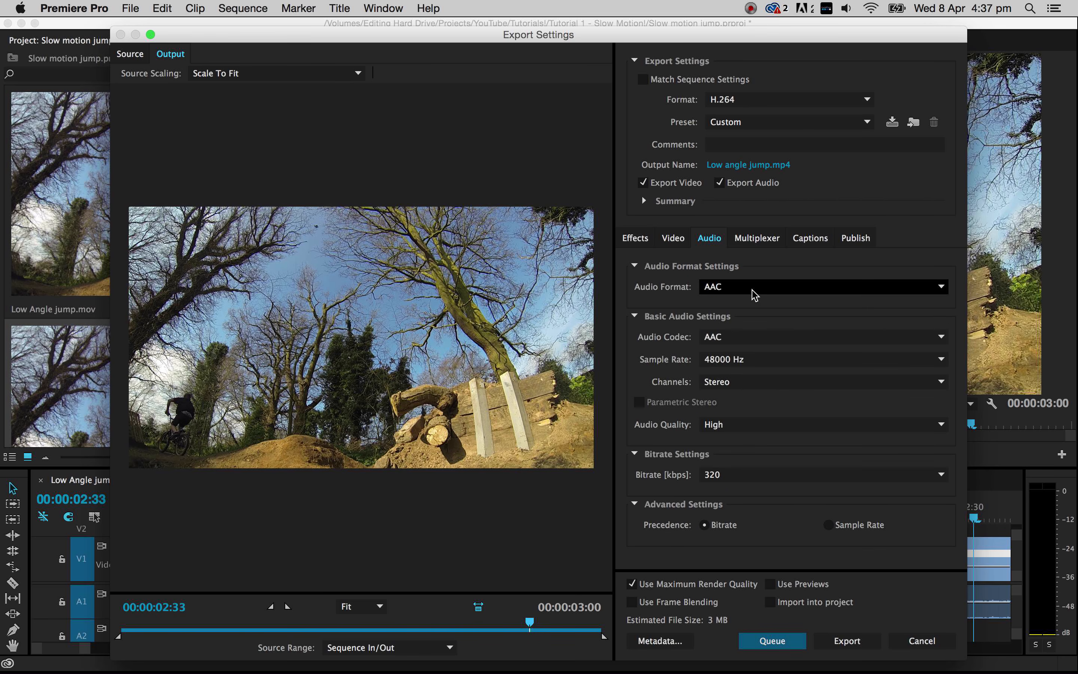
- Keep AAC as the export's audio format and send the export to the Adobe Media Encoder queue
click(792, 286)
click(884, 302)
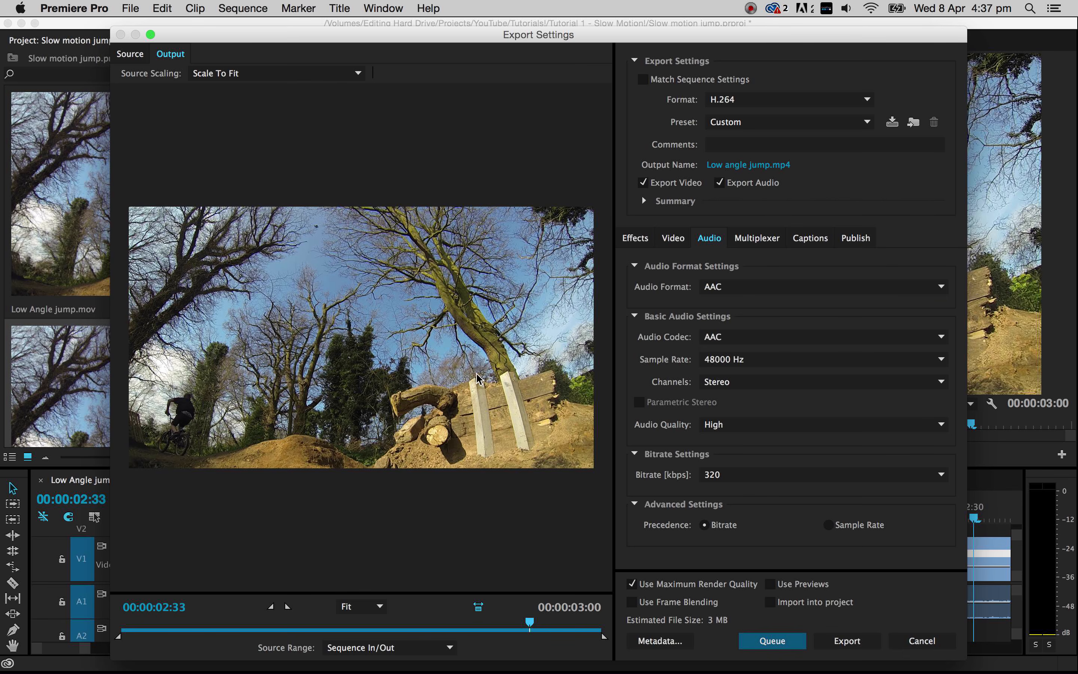
click(768, 644)
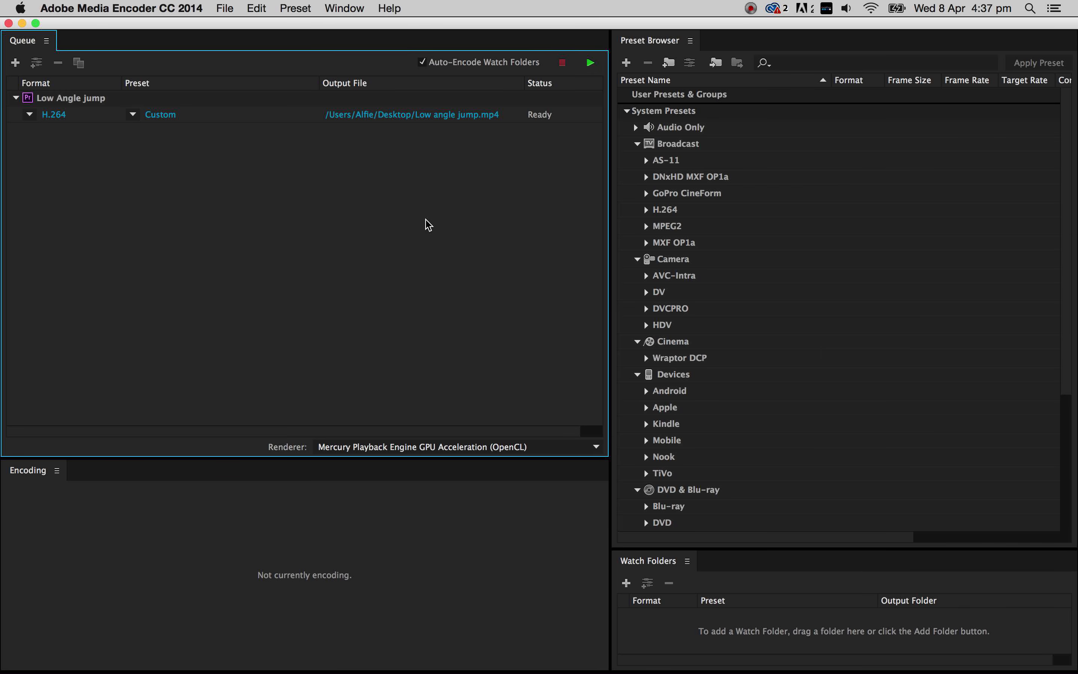
- Encode the queued Low Angle jump sequence in Adobe Media Encoder and close the Media Encoder window
click(74, 101)
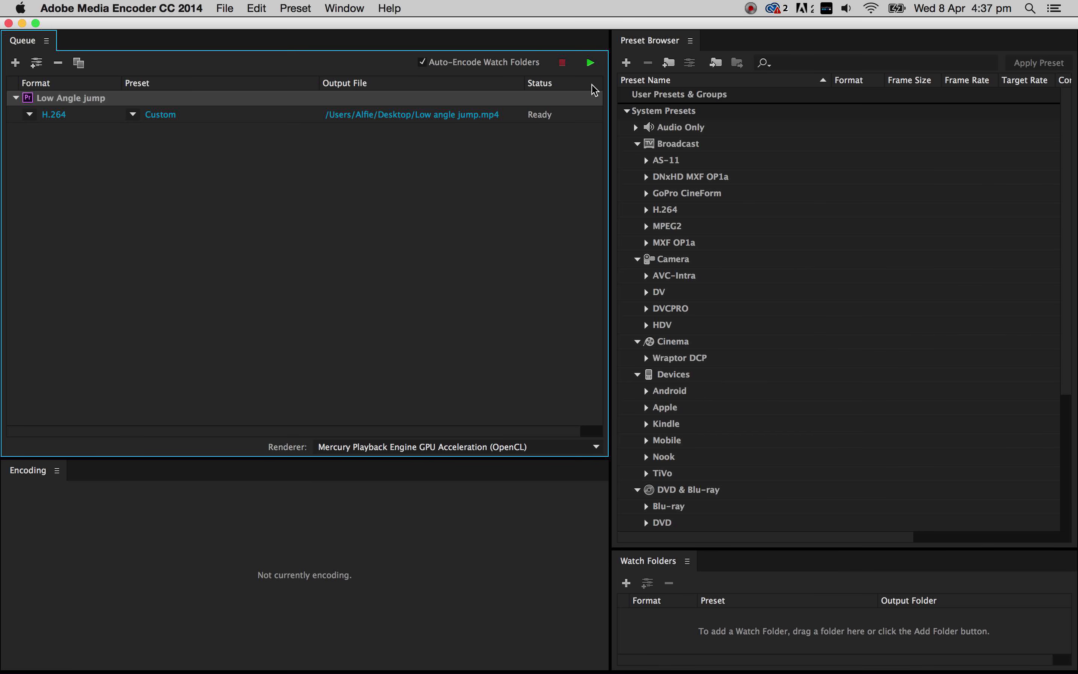
click(590, 63)
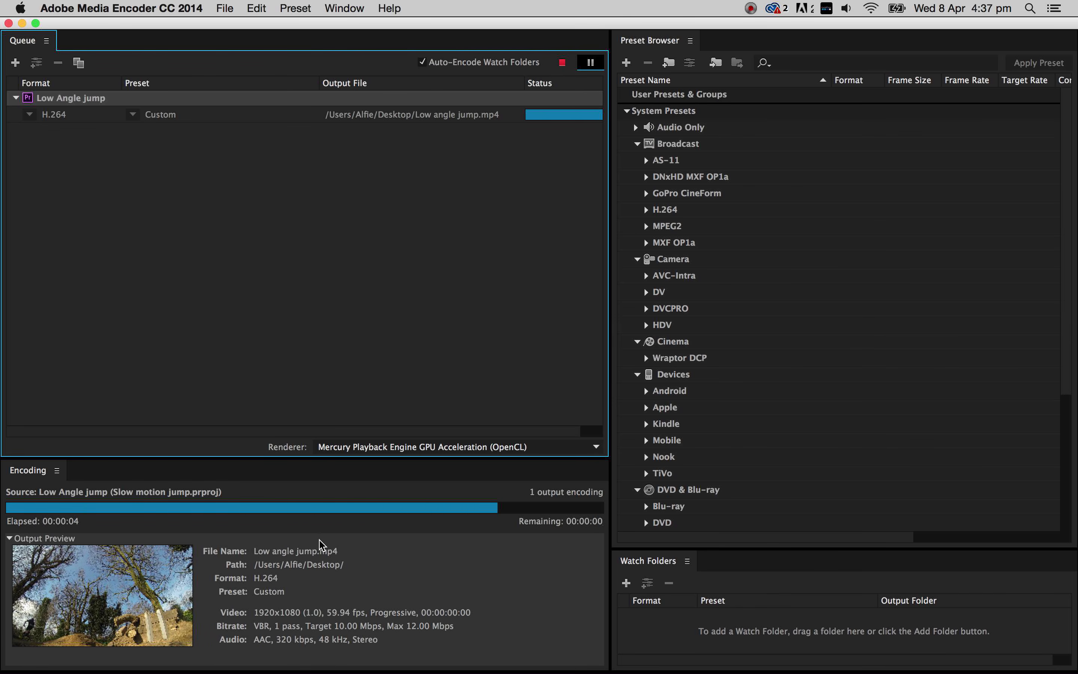
click(9, 24)
- Minimize the Premiere Pro window and open Low angle jump.mp4 from the Desktop in QuickTime Player at full screen
click(19, 33)
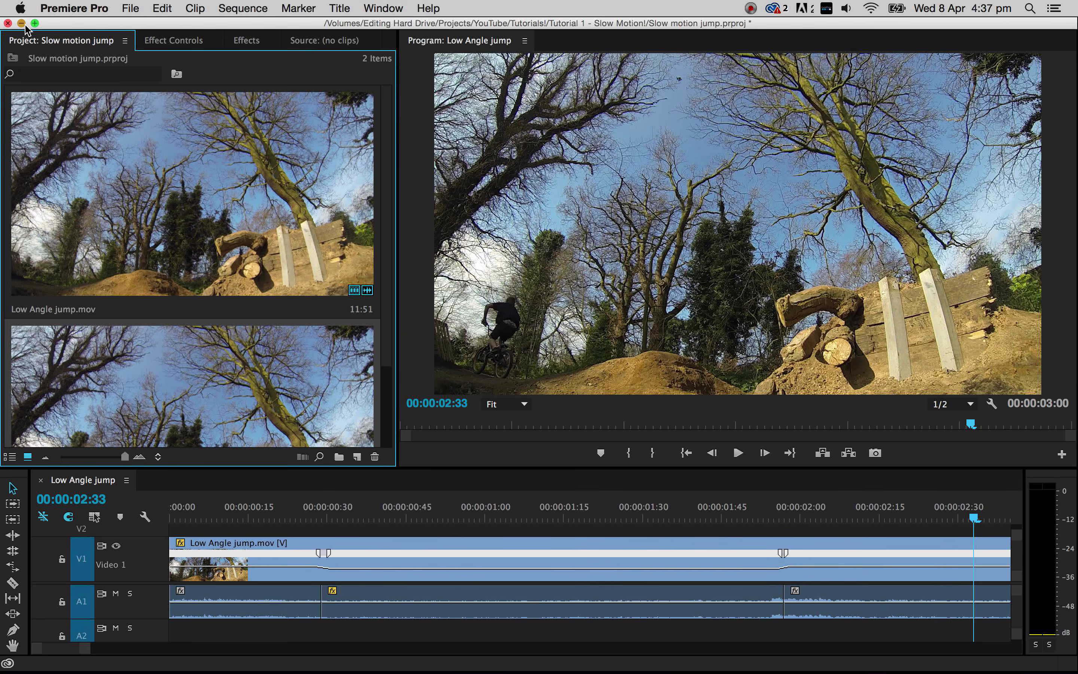
click(22, 24)
double_click(1020, 297)
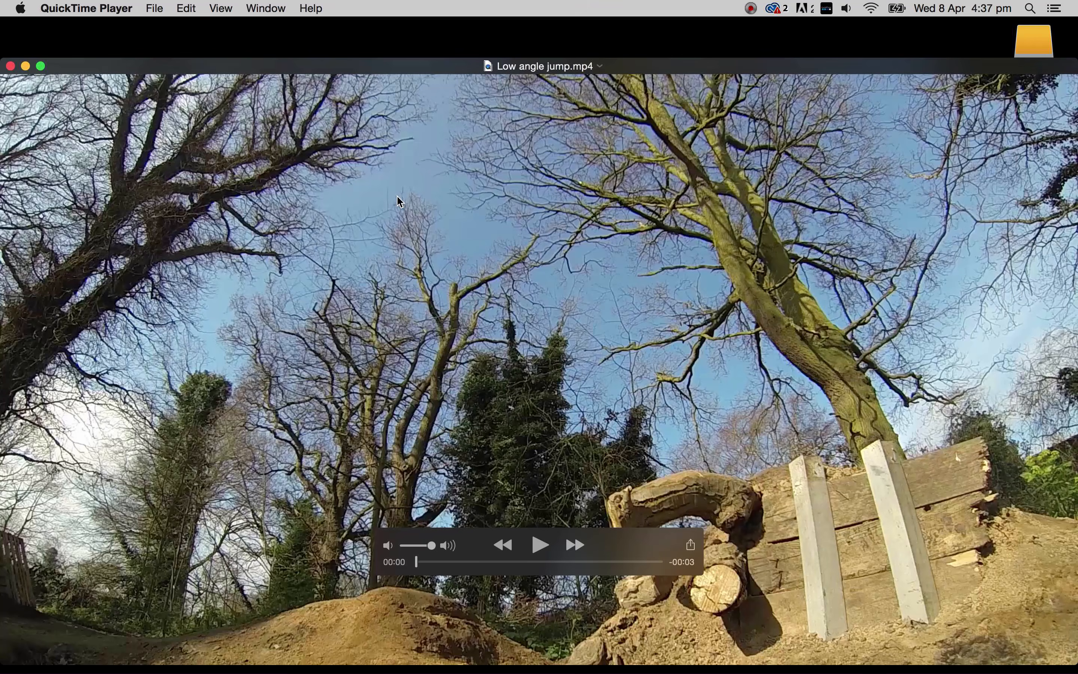
click(40, 65)
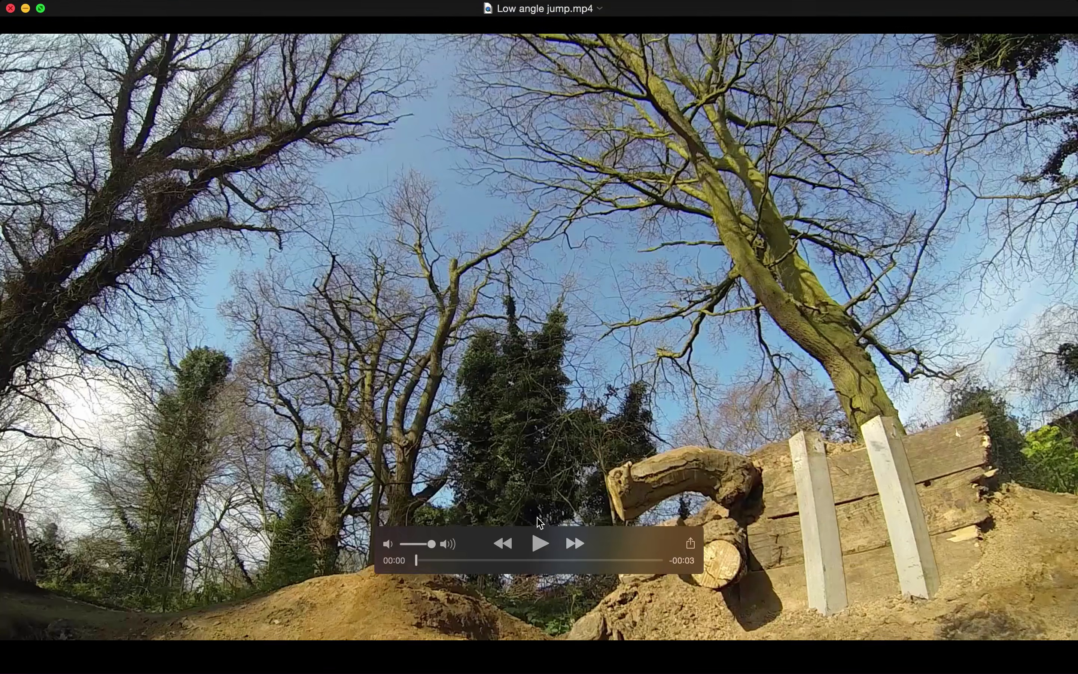
- Play back the exported slow-motion jump video to check it, and close the player window
click(539, 538)
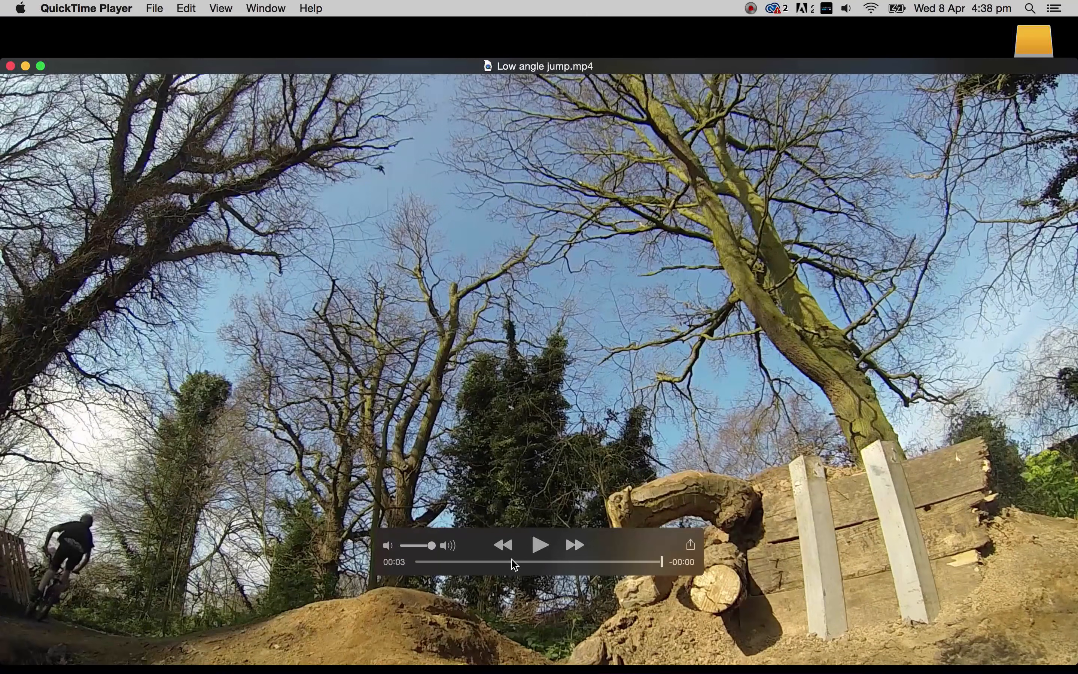
click(514, 562)
click(539, 552)
click(540, 550)
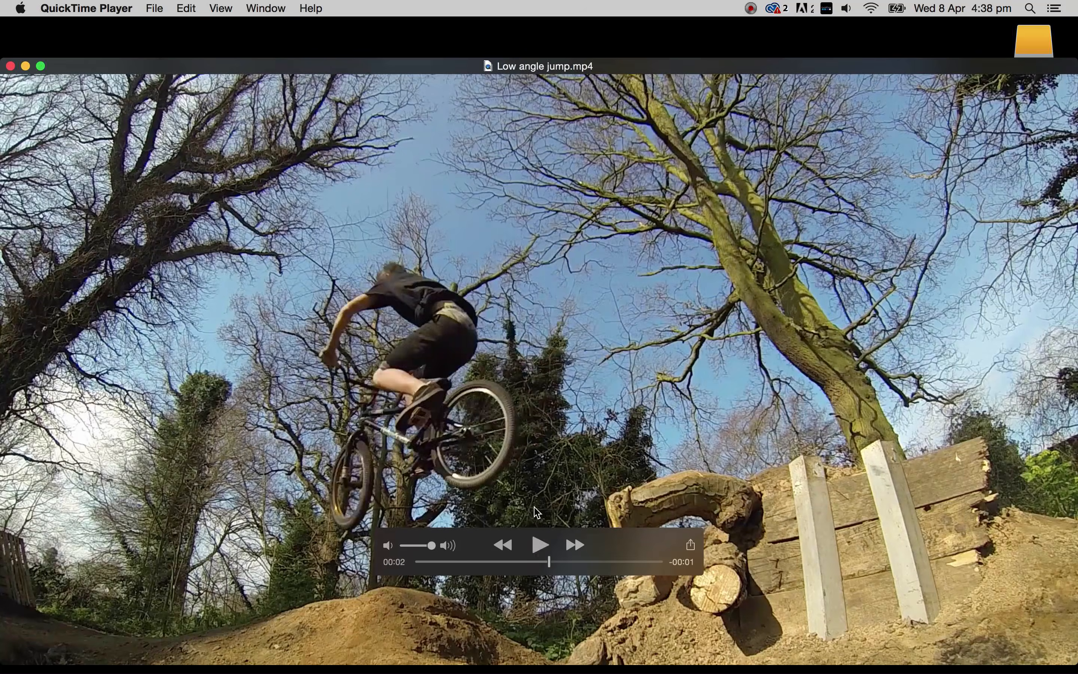
click(10, 66)
click(820, 388)
click(828, 397)
drag(894, 285, 49, 401)
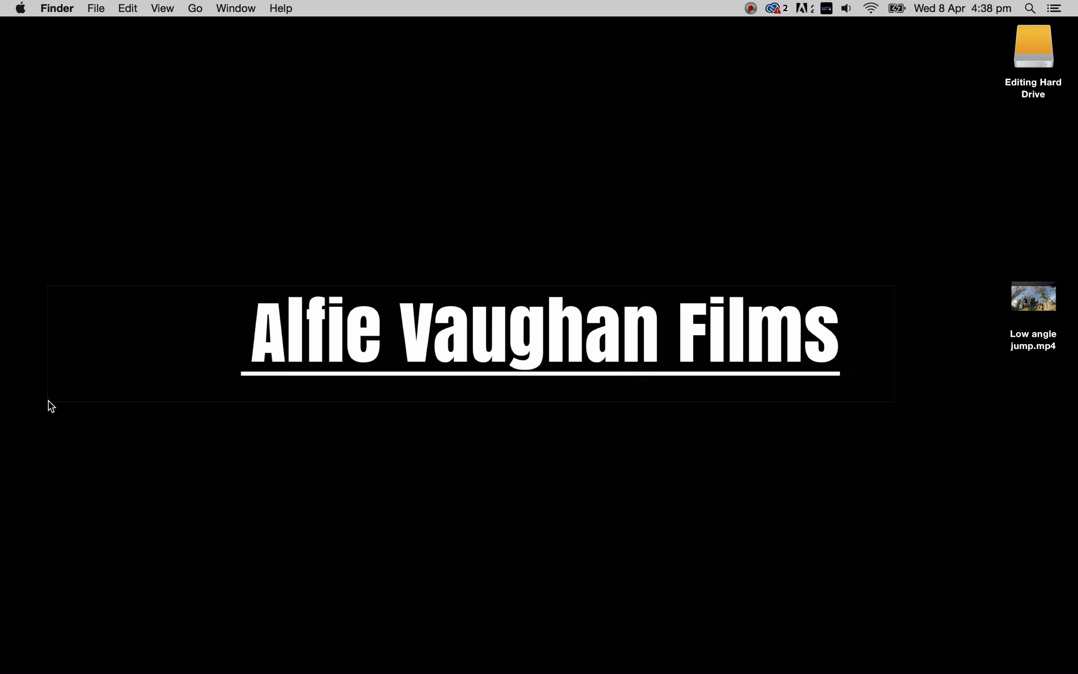